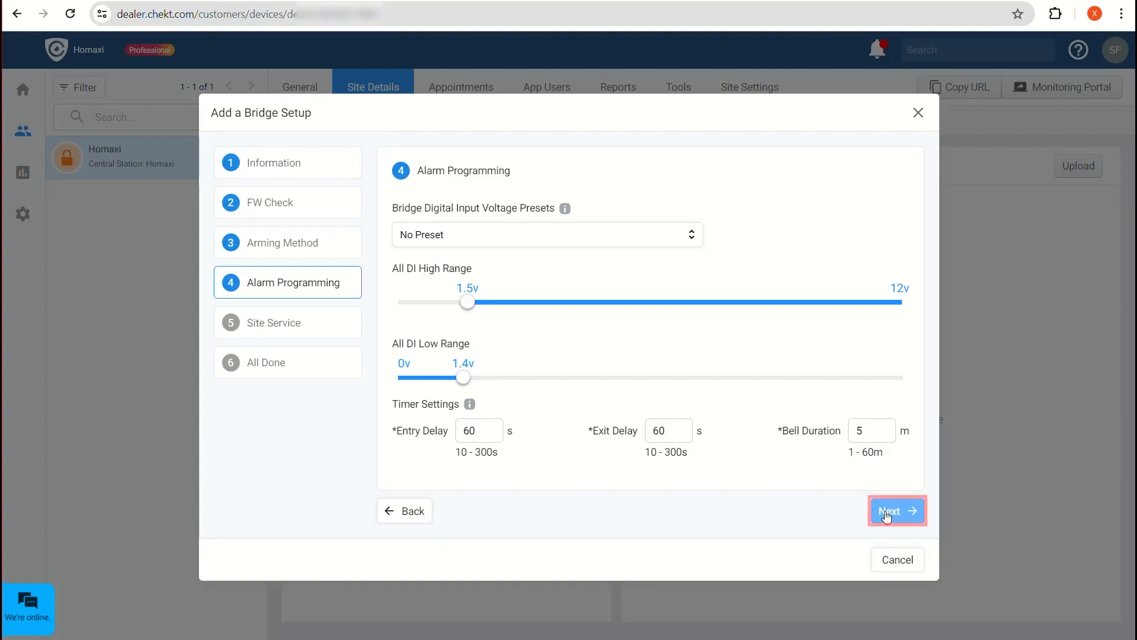
Keep Site Audio Broadcasts enabled and finish the Homaxi Office bridge setup through the All Done summary.
{"action": "left_click", "coordinate": [887, 513]}
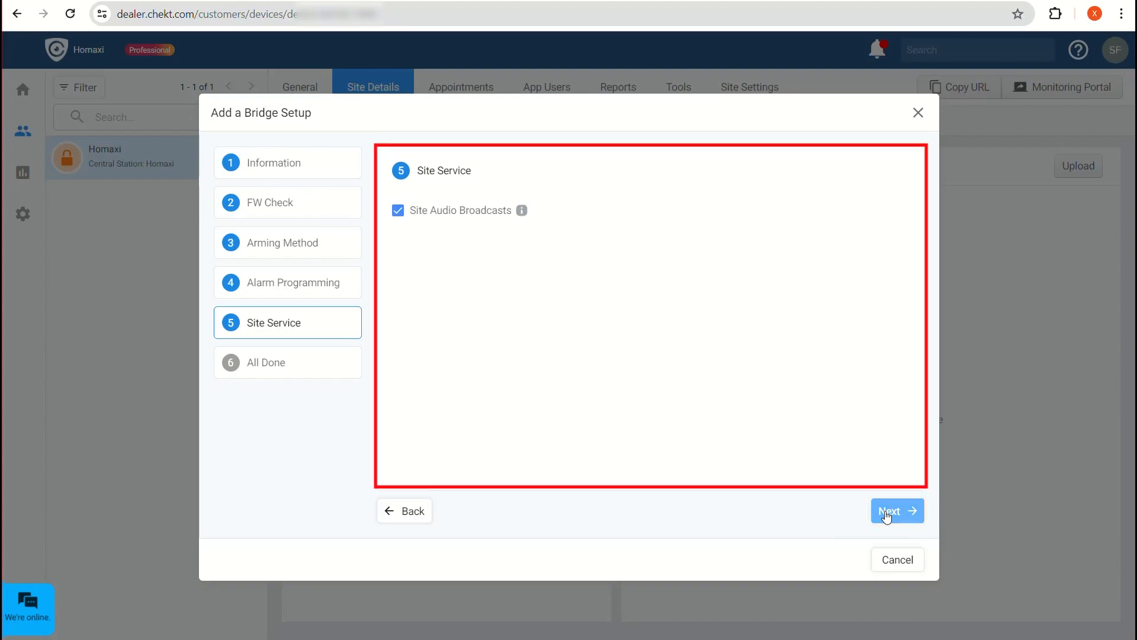
{"action": "left_click", "coordinate": [887, 513]}
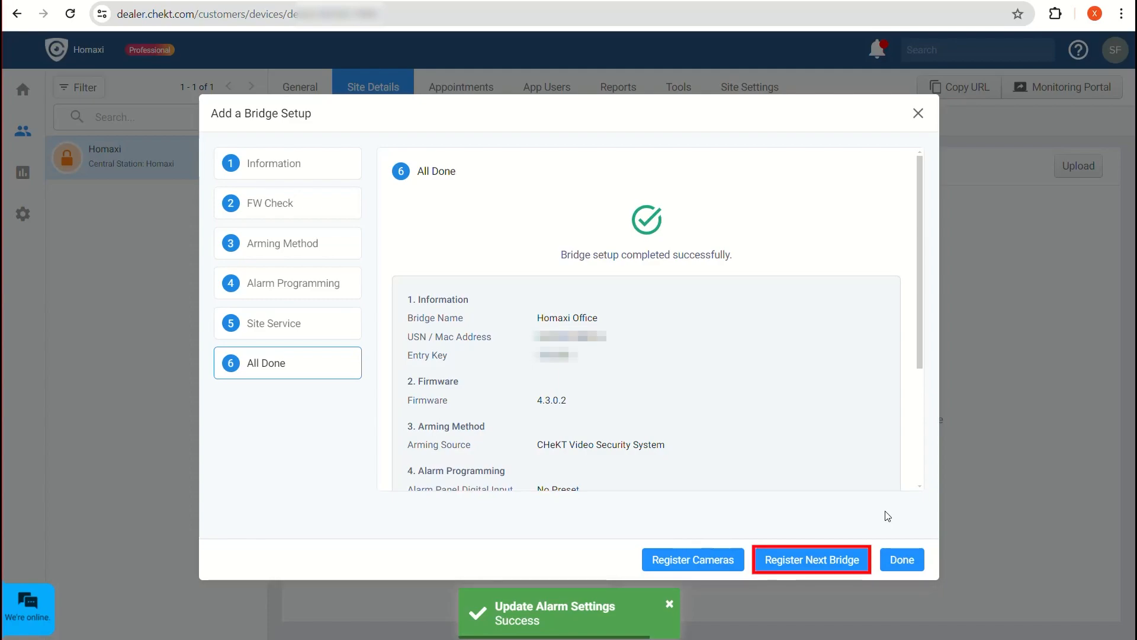
{"action": "scroll", "coordinate": [848, 456], "scroll_direction": "down", "scroll_amount": 3}
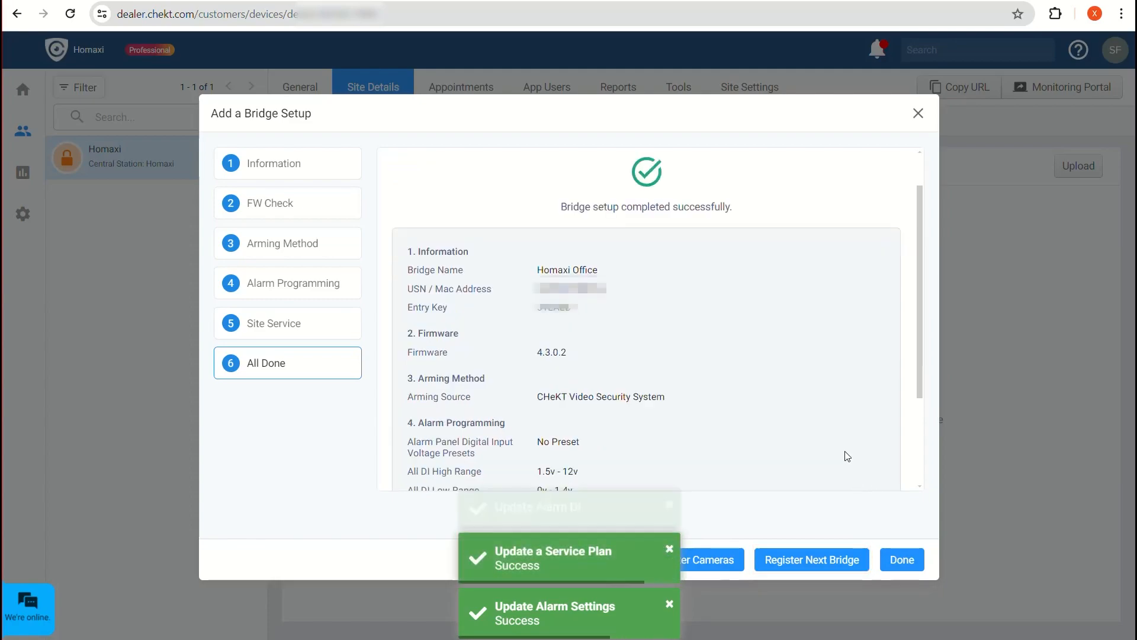
{"action": "left_click", "coordinate": [894, 560]}
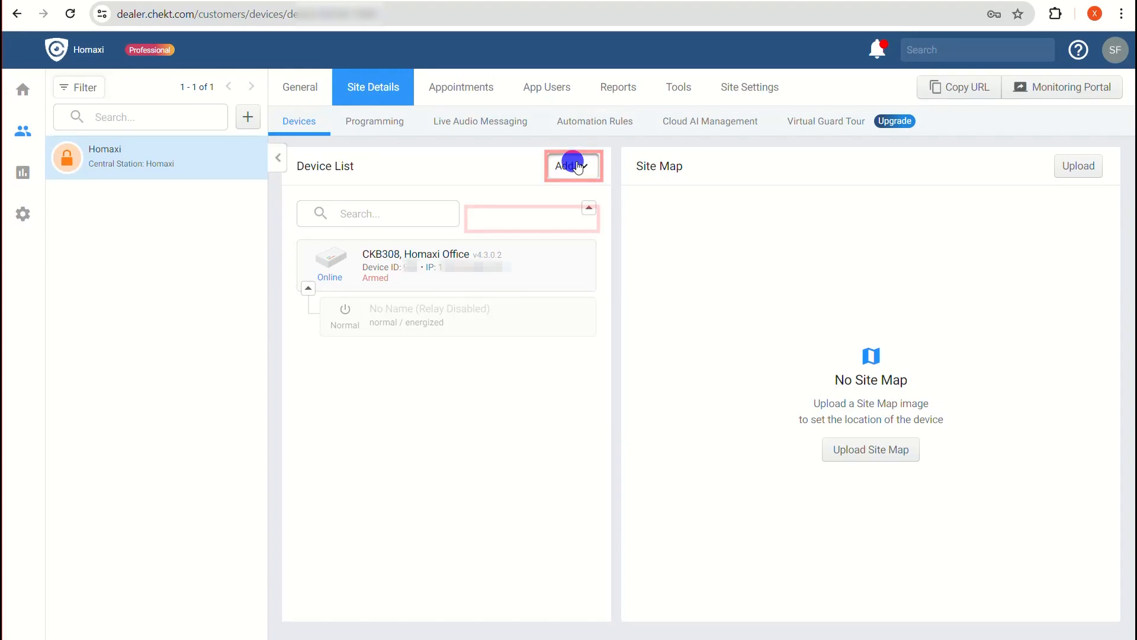
Choose Add Camera from the Device List's Add menu.
{"action": "left_click", "coordinate": [572, 169]}
{"action": "left_click", "coordinate": [540, 223]}
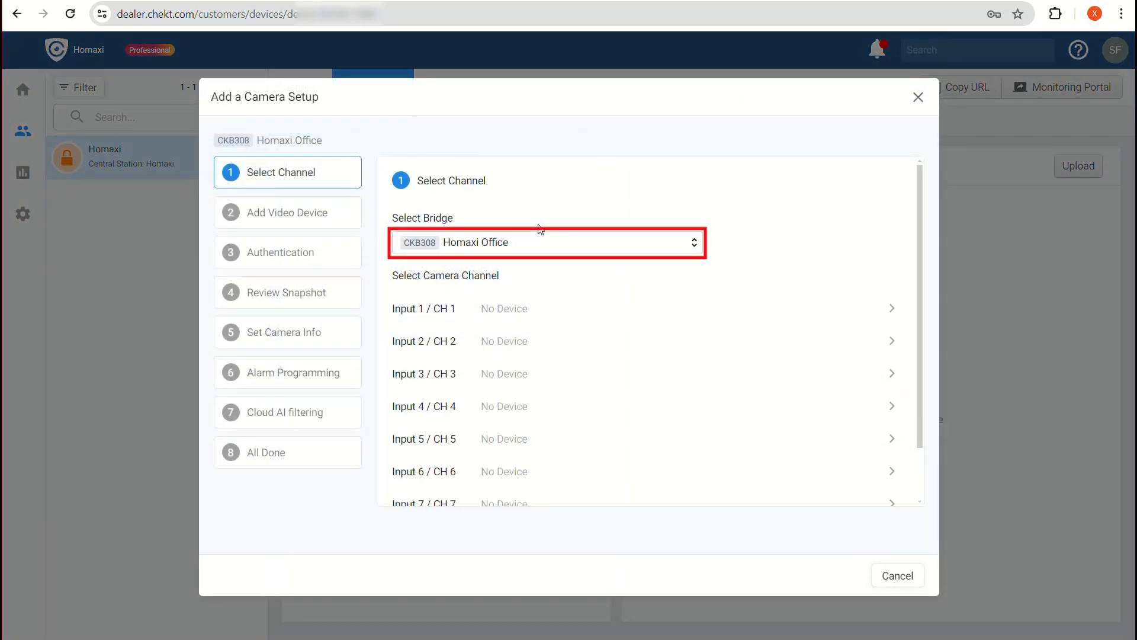
Assign camera IPC4BF2R8-I1-TML to Input 1 / CH 1, filtering the list by '43'.
{"action": "left_click", "coordinate": [490, 308]}
{"action": "left_click", "coordinate": [479, 285]}
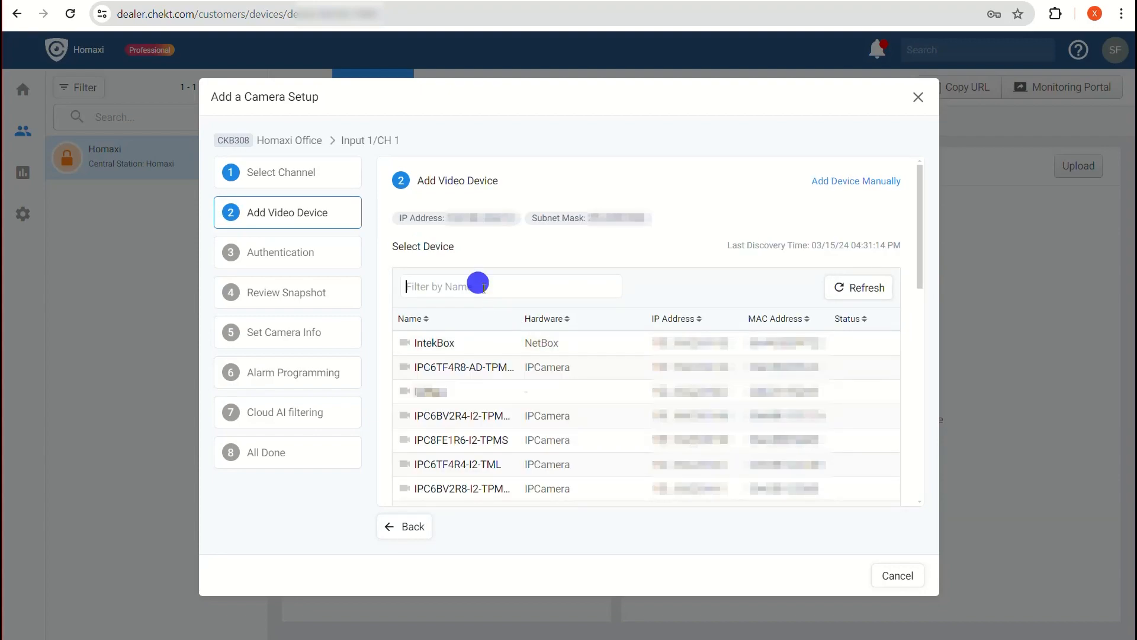
{"action": "type", "text": "43"}
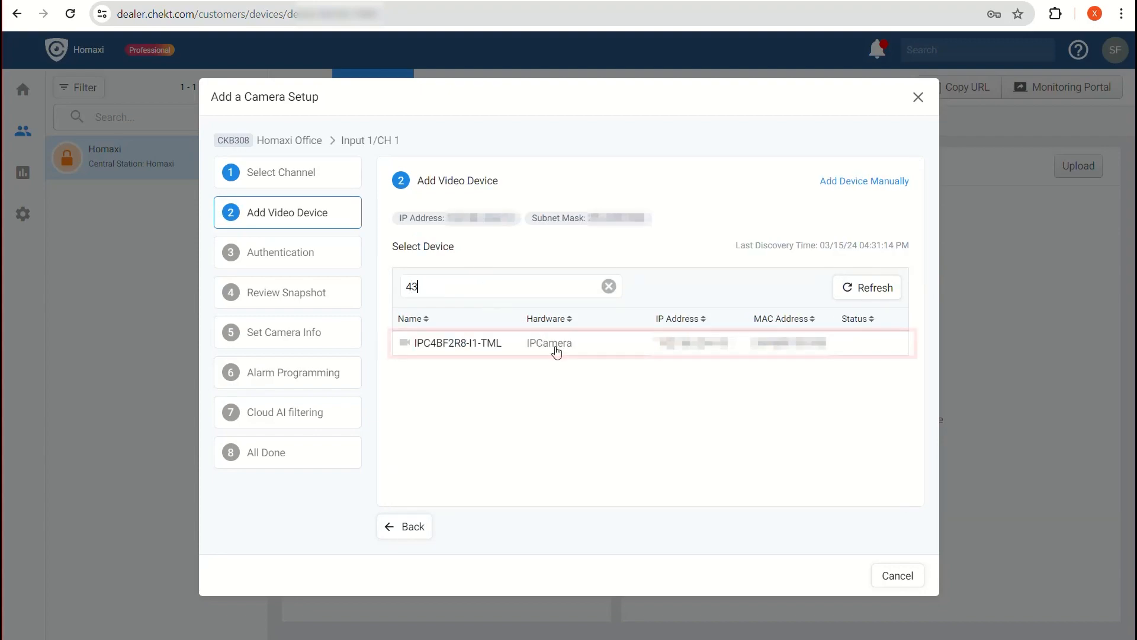
{"action": "left_click", "coordinate": [745, 342]}
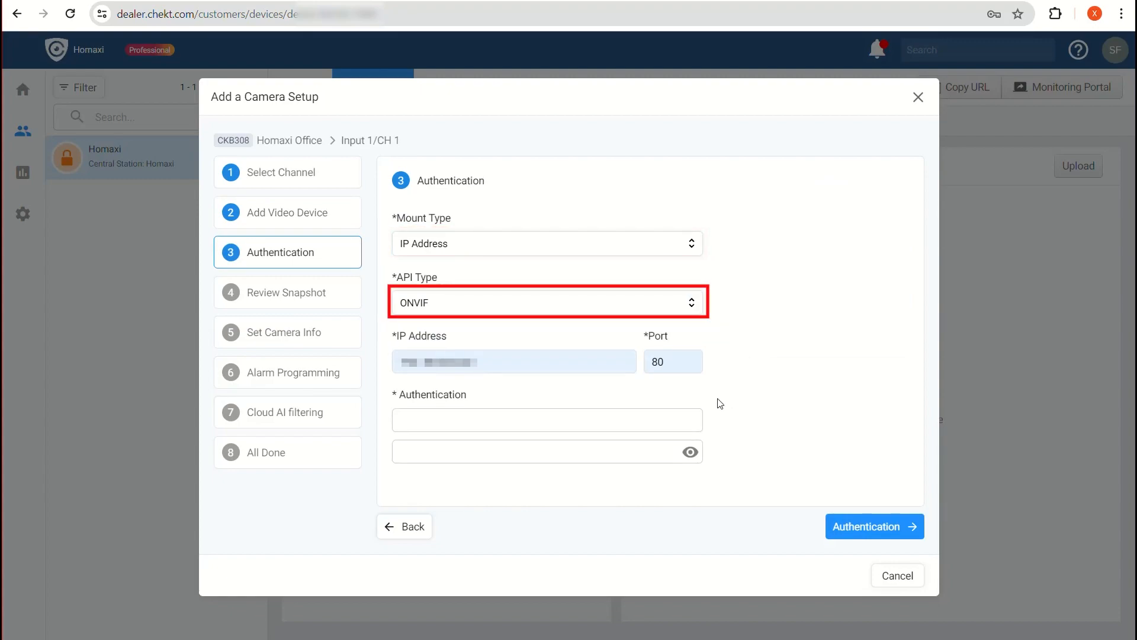
Authenticate the camera with username 'admin' and its password.
{"action": "left_click", "coordinate": [610, 404]}
{"action": "type", "text": "admin"}
{"action": "key", "text": "Tab"}
{"action": "type", "text": "•••••"}
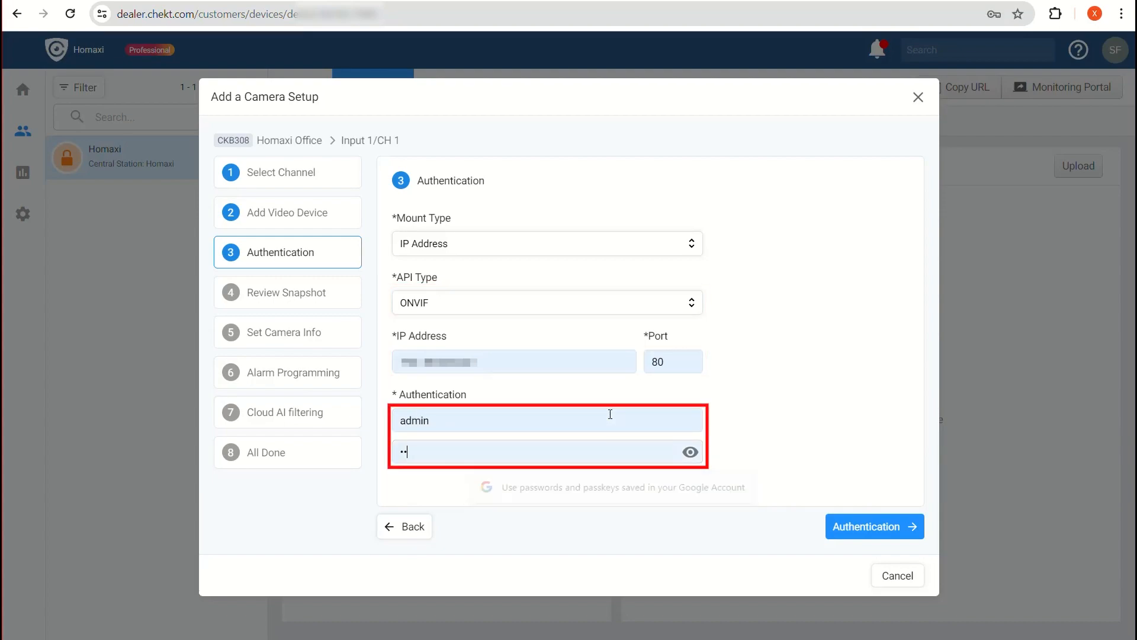
{"action": "type", "text": "•"}
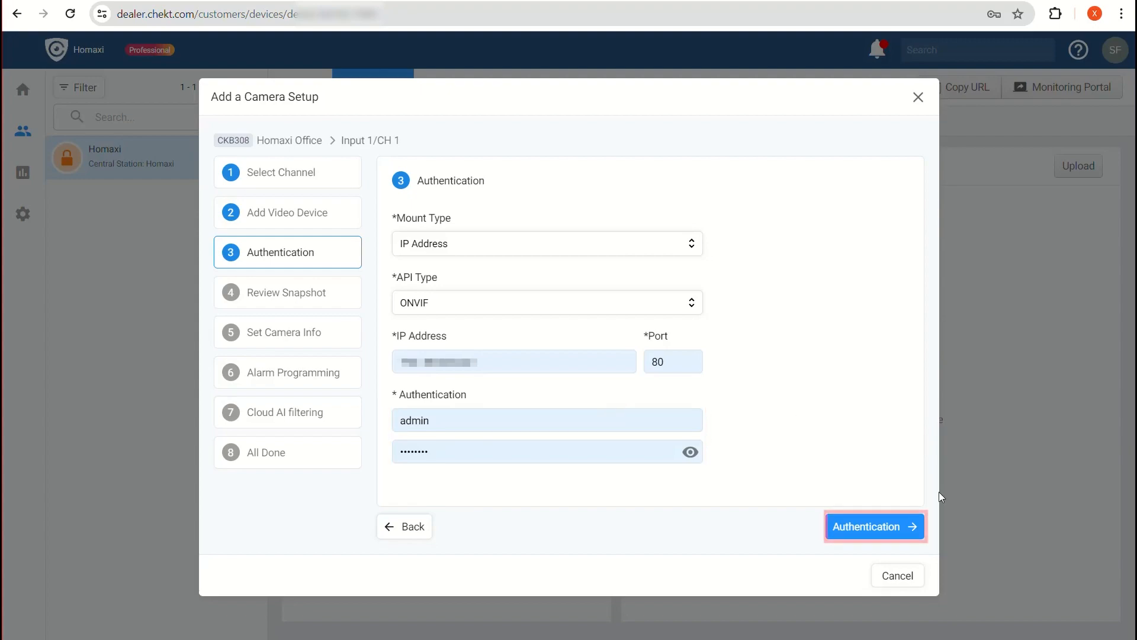
{"action": "left_click", "coordinate": [888, 525]}
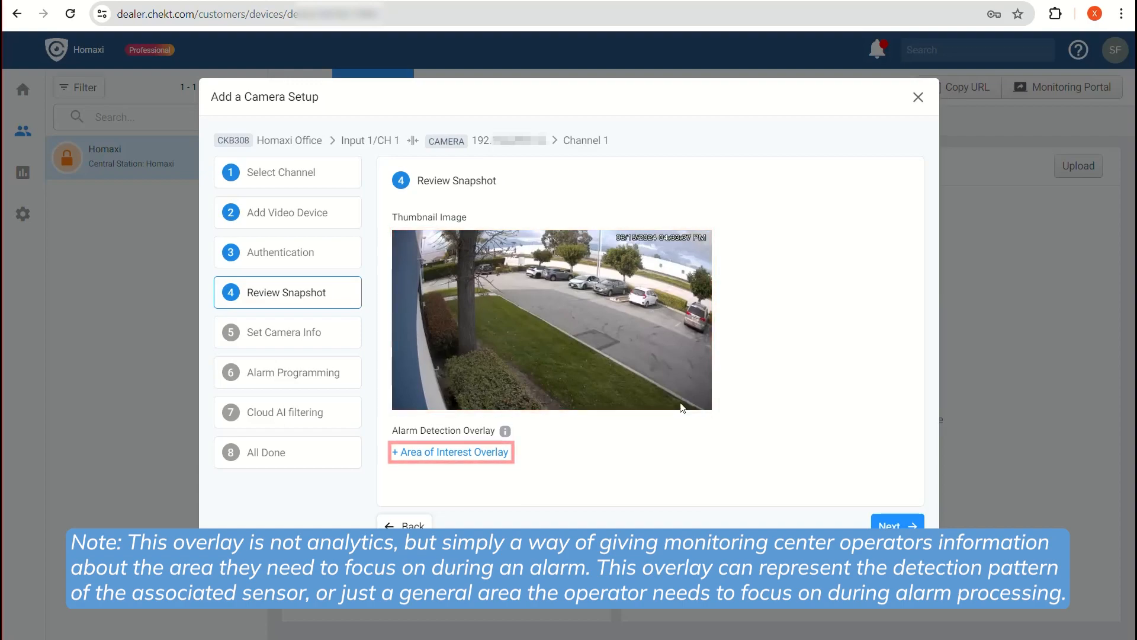
Add a Polygon area-of-interest overlay and drag its vertices to outline the parking lot.
{"action": "left_click", "coordinate": [452, 452]}
{"action": "left_click", "coordinate": [455, 457]}
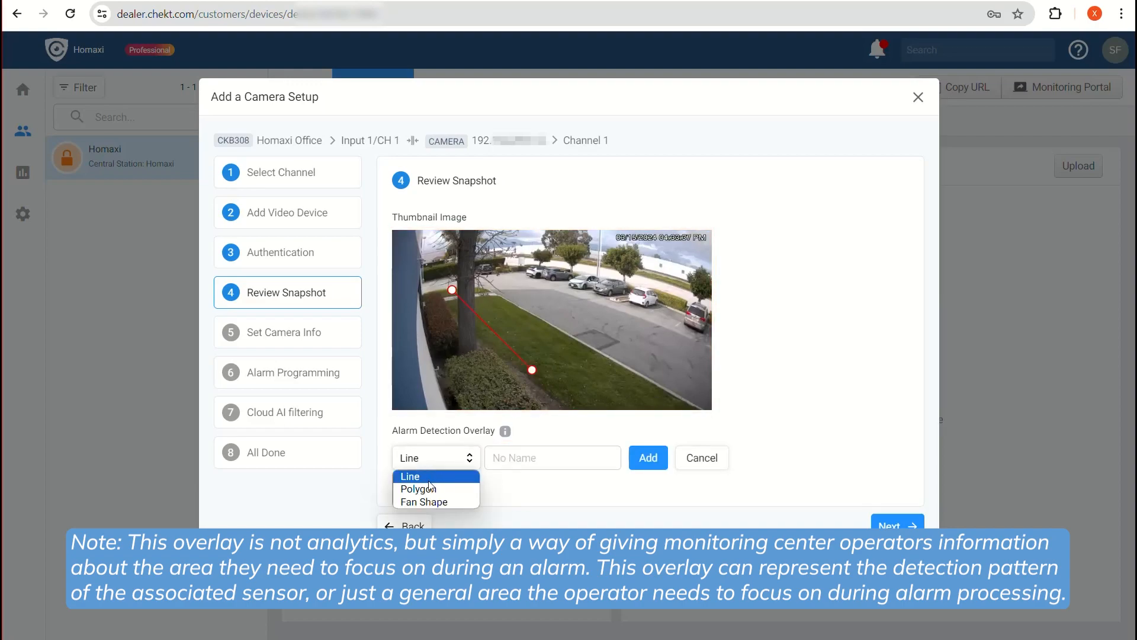
{"action": "left_click", "coordinate": [424, 485]}
{"action": "left_click_drag", "start_coordinate": [452, 289], "coordinate": [490, 289]}
{"action": "left_click_drag", "start_coordinate": [492, 290], "coordinate": [531, 278]}
{"action": "left_click_drag", "start_coordinate": [532, 290], "coordinate": [573, 293]}
{"action": "left_click_drag", "start_coordinate": [532, 329], "coordinate": [642, 322]}
{"action": "left_click_drag", "start_coordinate": [531, 369], "coordinate": [689, 340]}
{"action": "left_click_drag", "start_coordinate": [492, 369], "coordinate": [651, 376]}
{"action": "left_click_drag", "start_coordinate": [454, 371], "coordinate": [598, 350]}
{"action": "left_click_drag", "start_coordinate": [452, 330], "coordinate": [543, 319]}
Name the overlay 'area intrusion' and add it.
{"action": "left_click", "coordinate": [532, 449]}
{"action": "type", "text": "area intrusion"}
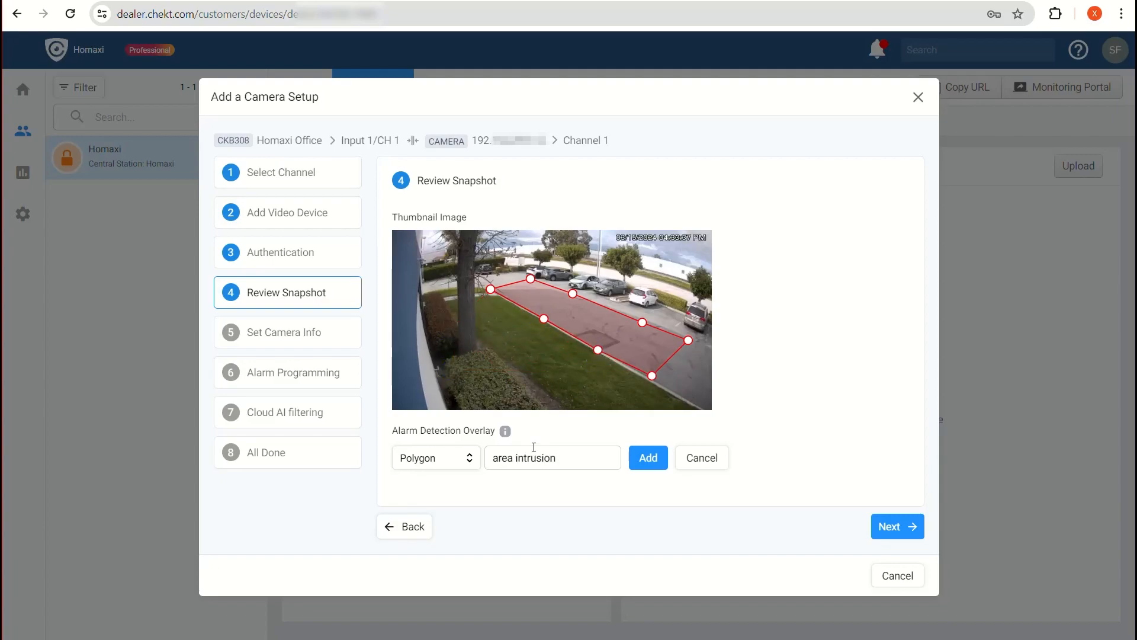
{"action": "left_click", "coordinate": [633, 462]}
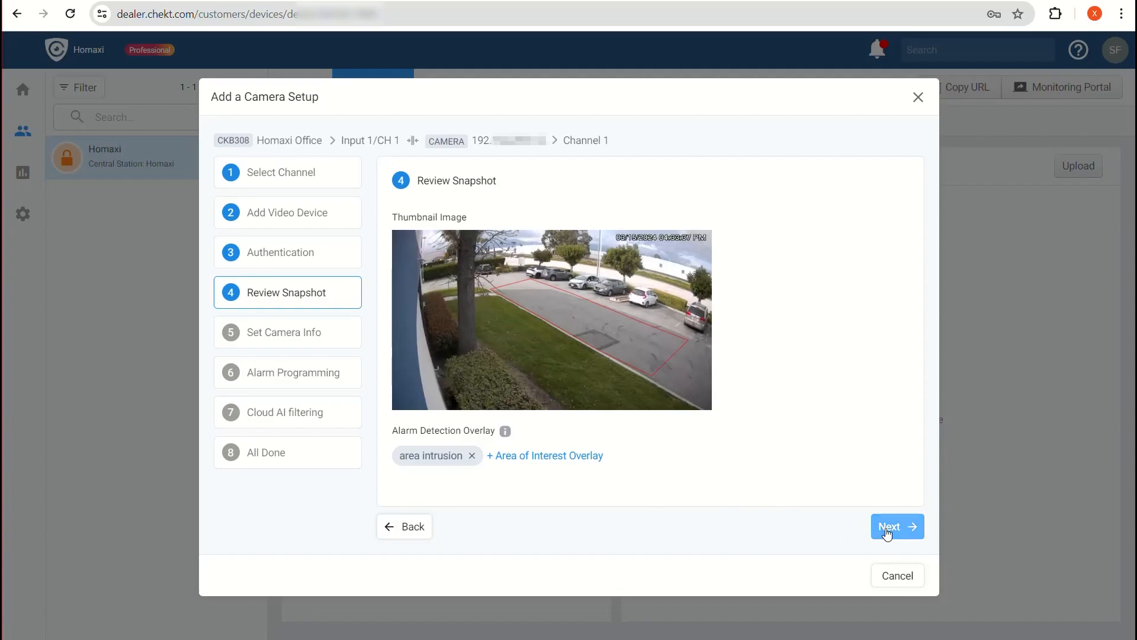
Name the camera 'Camera outside' on the camera info step.
{"action": "left_click", "coordinate": [890, 526]}
{"action": "left_click", "coordinate": [626, 235]}
{"action": "type", "text": "C"}
{"action": "key", "text": "Down"}
{"action": "key", "text": "Return"}
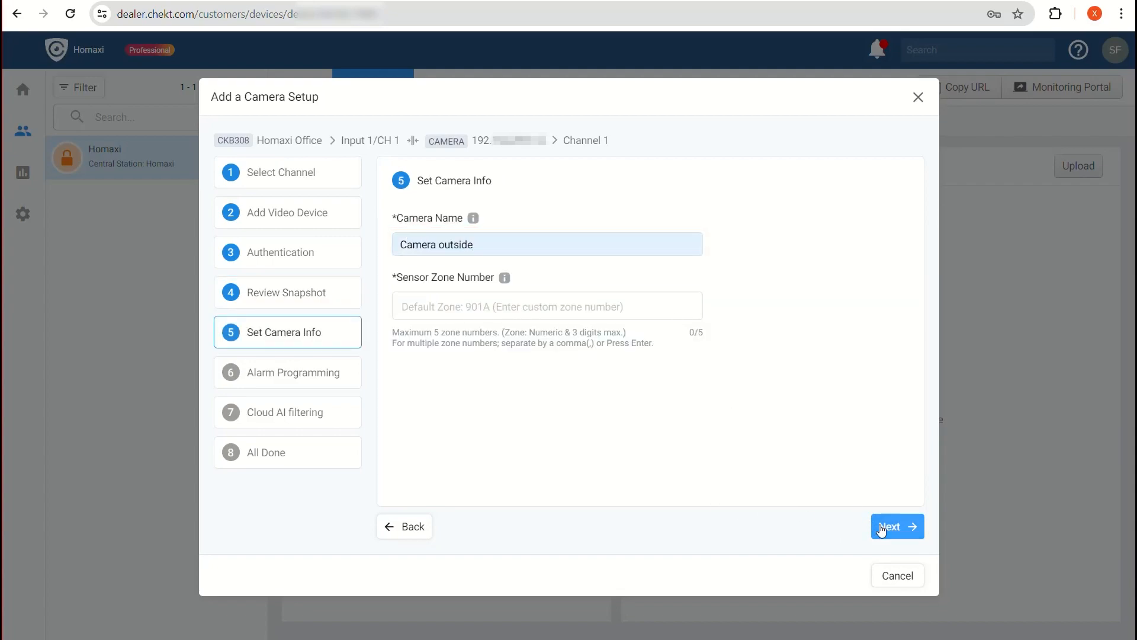
Keep Instant Zone with ONVIF/Analytic Event Trigger and continue past Cloud AI filtering to All Done.
{"action": "left_click", "coordinate": [881, 528]}
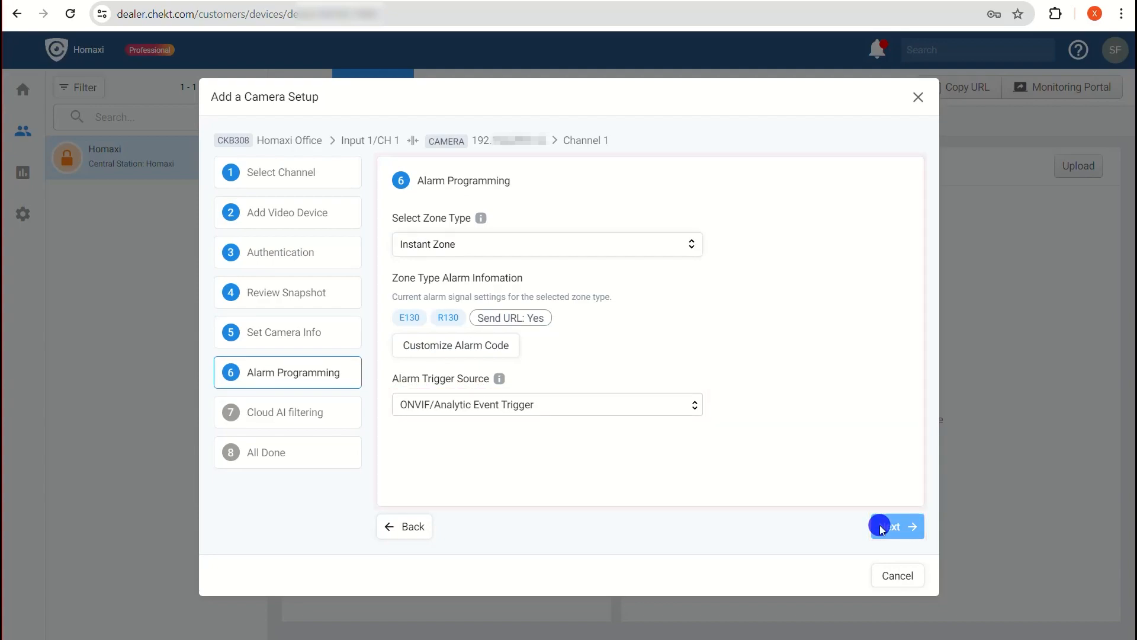
{"action": "left_click", "coordinate": [879, 527]}
{"action": "left_click", "coordinate": [878, 526]}
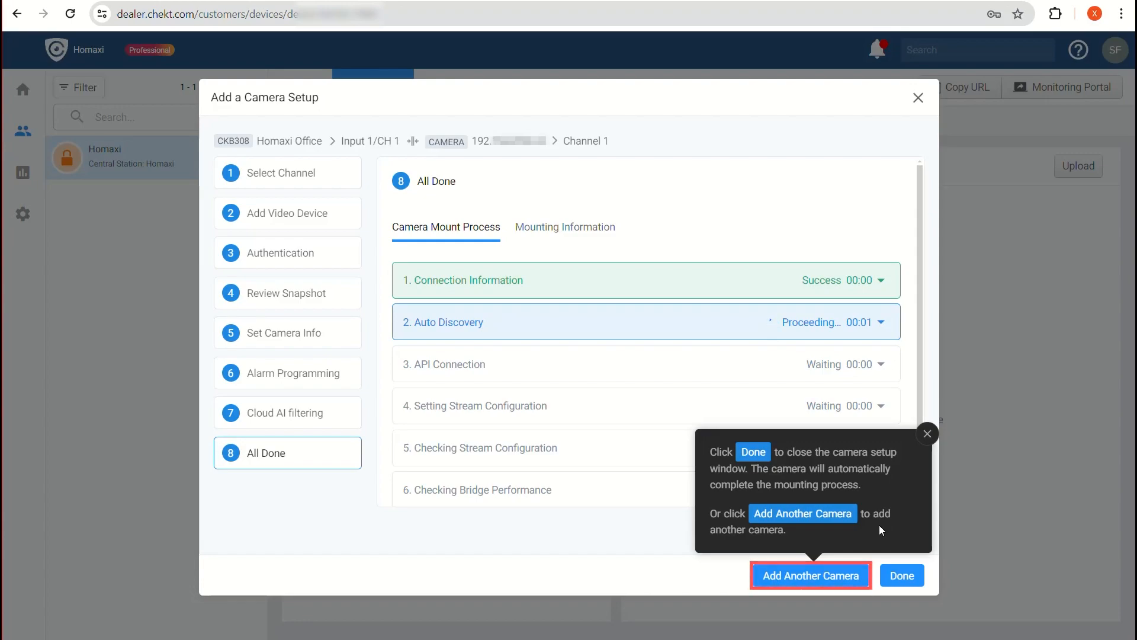
Close the finished camera setup so Camera outside shows Online under Homaxi Office.
{"action": "left_click", "coordinate": [890, 579]}
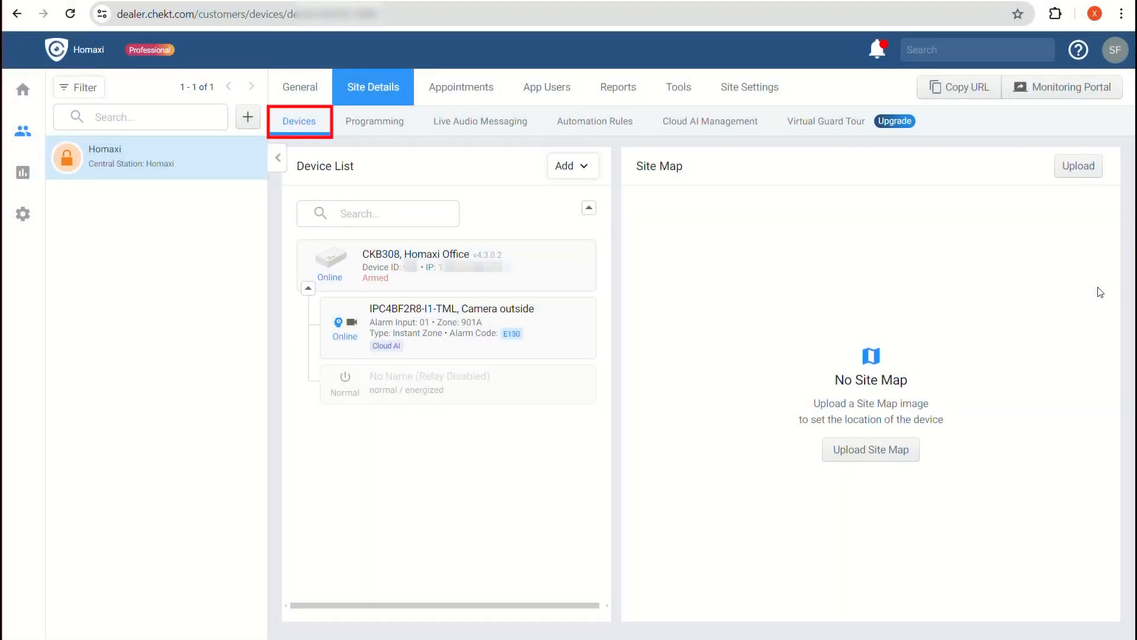
Start adding an IP speaker on Audio 1 with manual detail entry.
{"action": "left_click", "coordinate": [568, 166]}
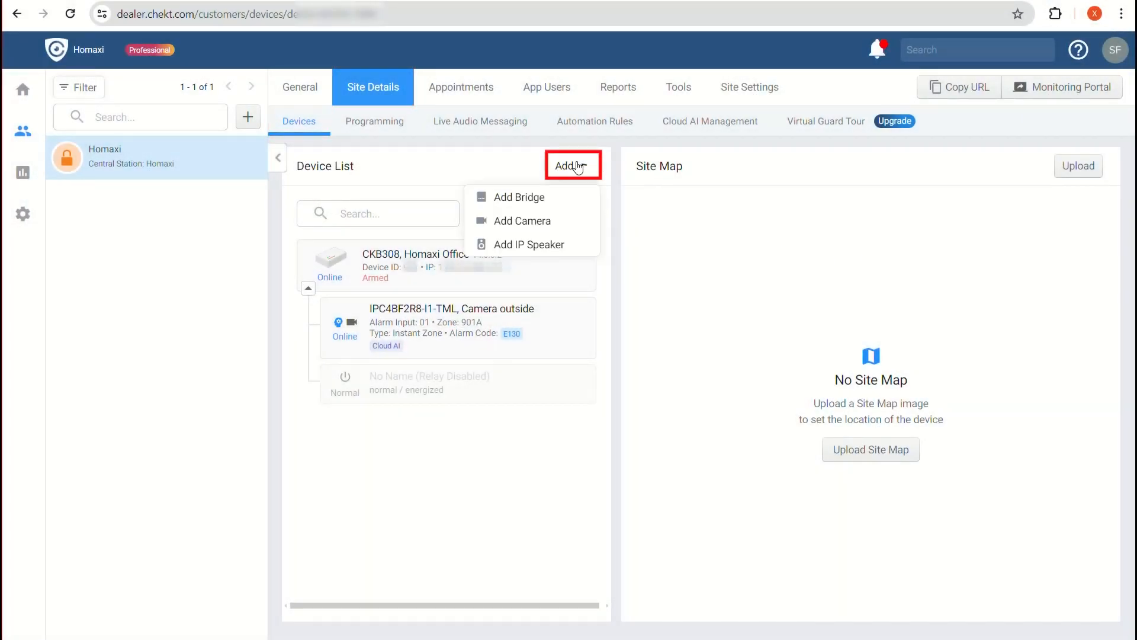
{"action": "left_click", "coordinate": [533, 245]}
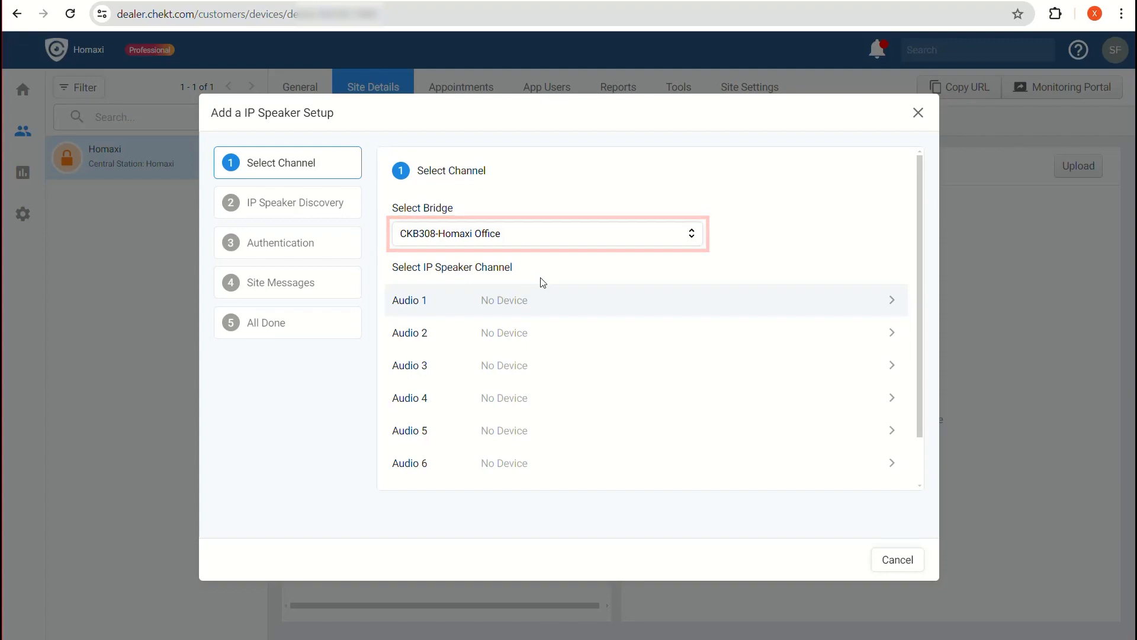
{"action": "left_click", "coordinate": [511, 298]}
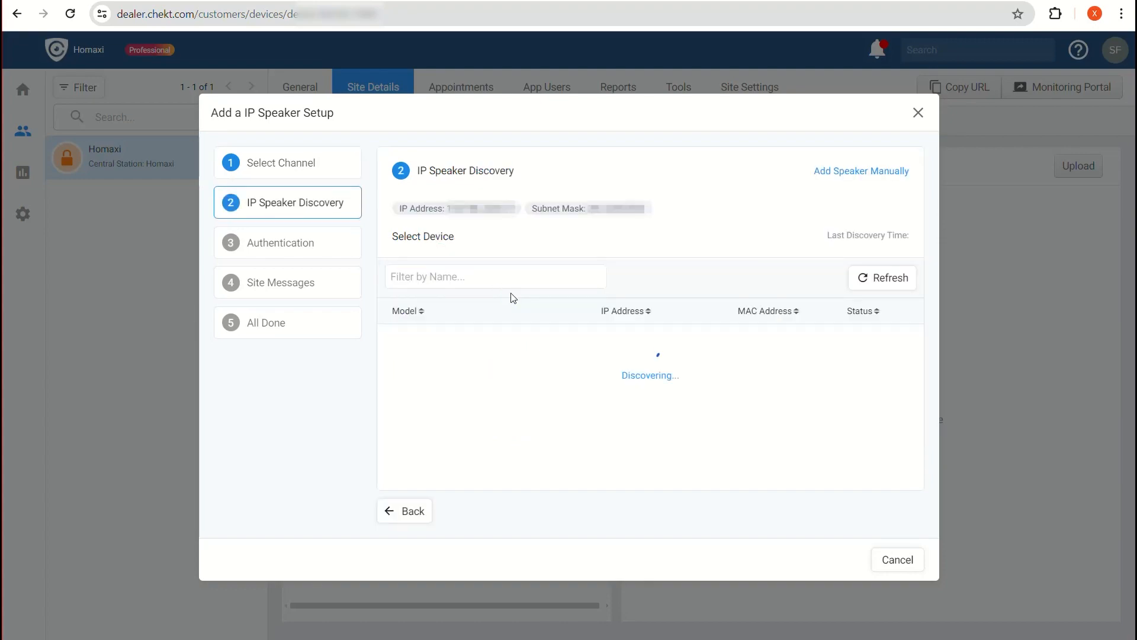
{"action": "left_click", "coordinate": [834, 172]}
Enter speaker name 'AD', IP 192.168.10.100, port and login, then authenticate.
{"action": "left_click", "coordinate": [605, 229]}
{"action": "type", "text": "AD"}
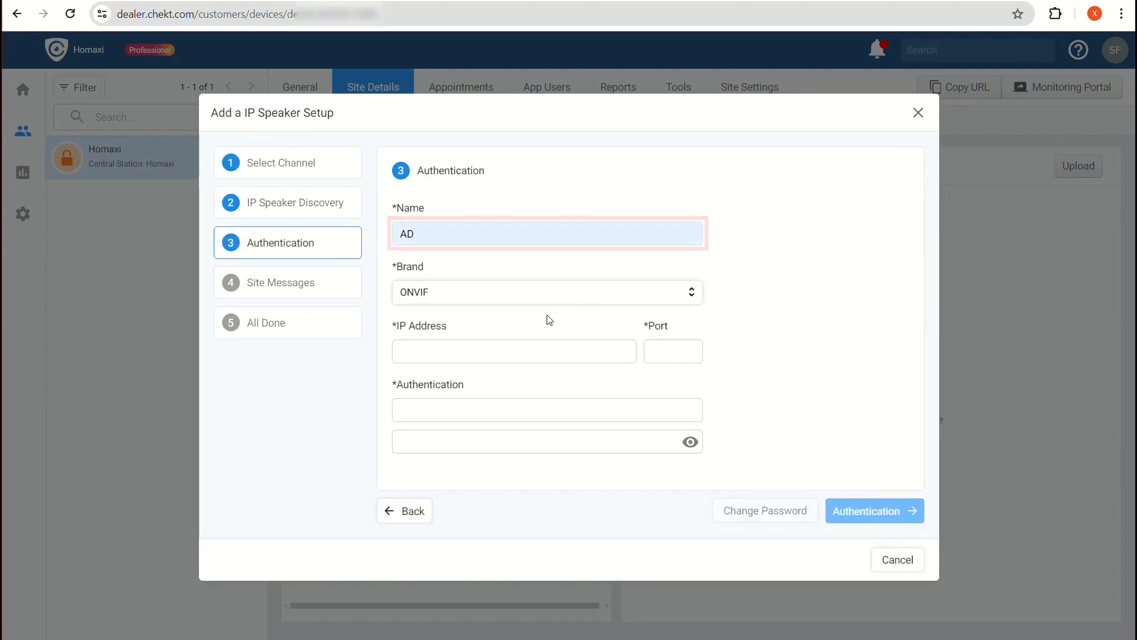
{"action": "left_click", "coordinate": [511, 354]}
{"action": "type", "text": "19"}
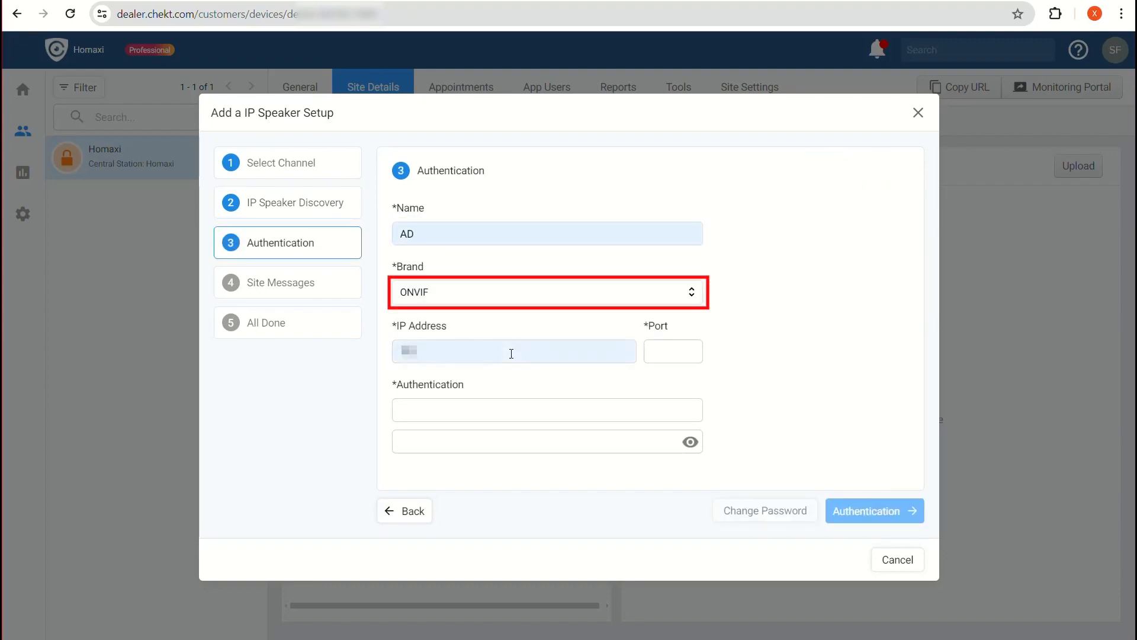
{"action": "type", "text": "2.168.10.100"}
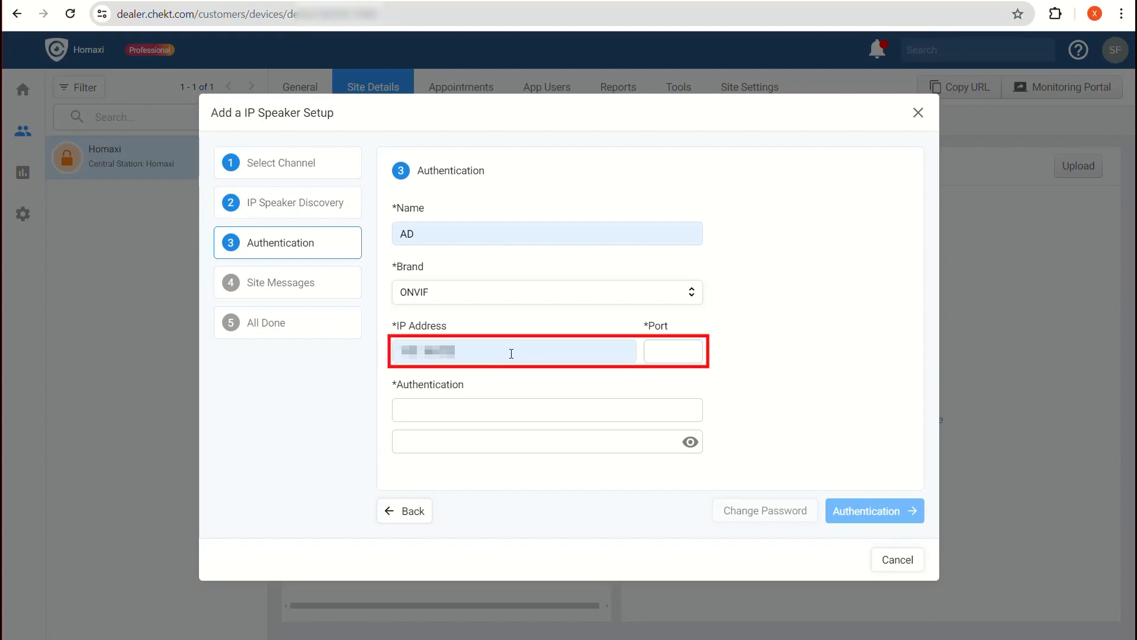
{"action": "key", "text": "Tab"}
{"action": "type", "text": "8adm"}
{"action": "type", "text": "••••••••"}
{"action": "left_click", "coordinate": [846, 509]}
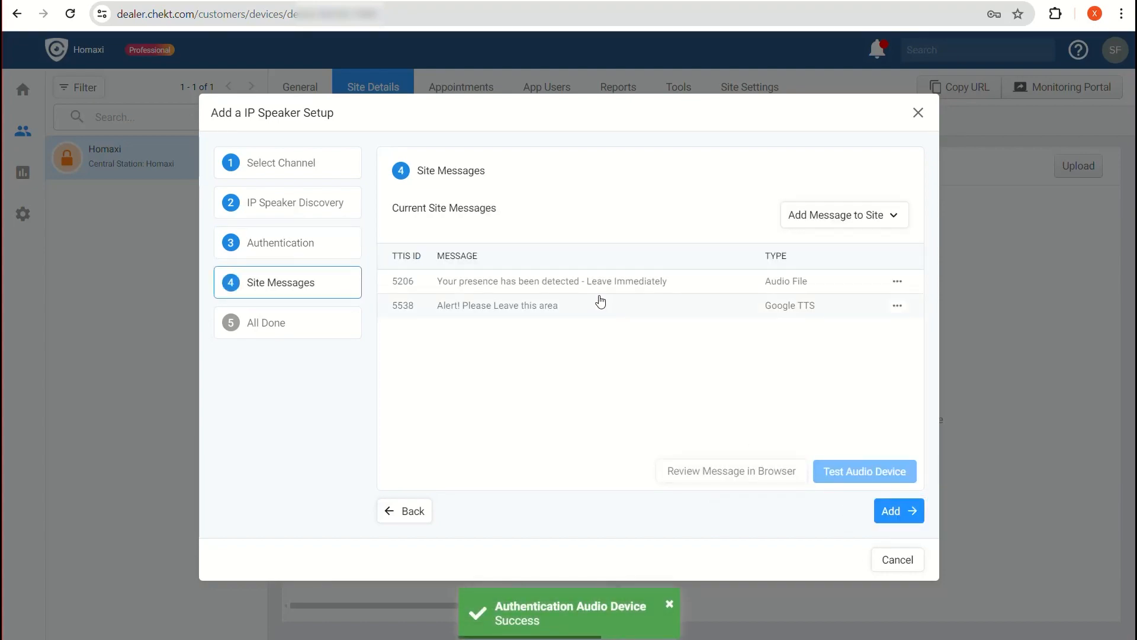
Test site message 5206 on the speaker, then add it and finish setup.
{"action": "left_click", "coordinate": [598, 283]}
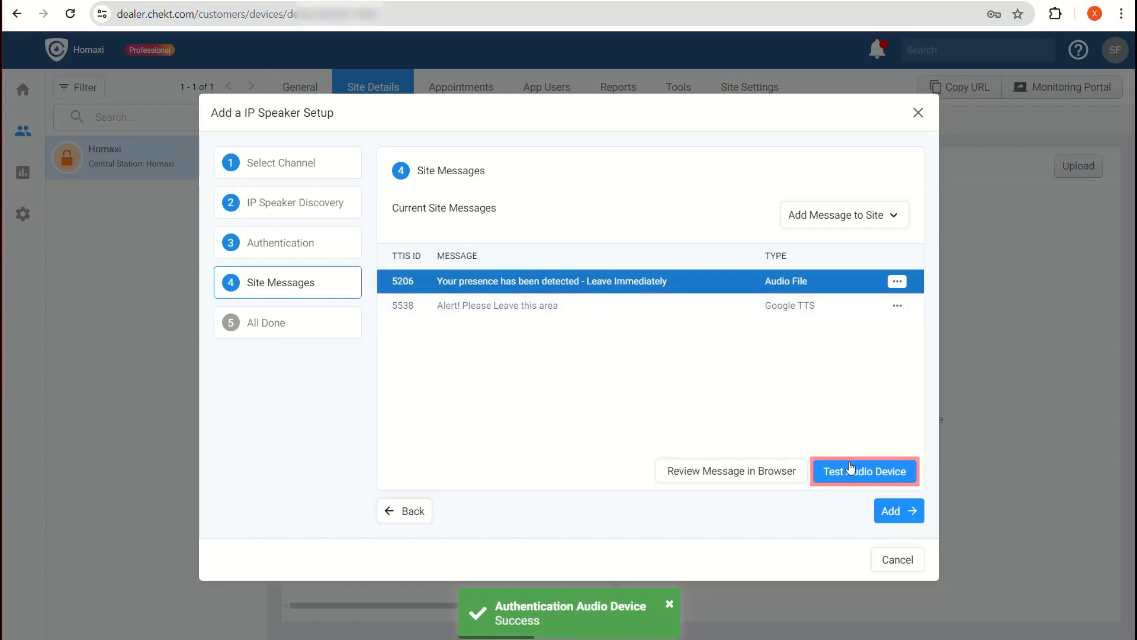
{"action": "left_click", "coordinate": [853, 474]}
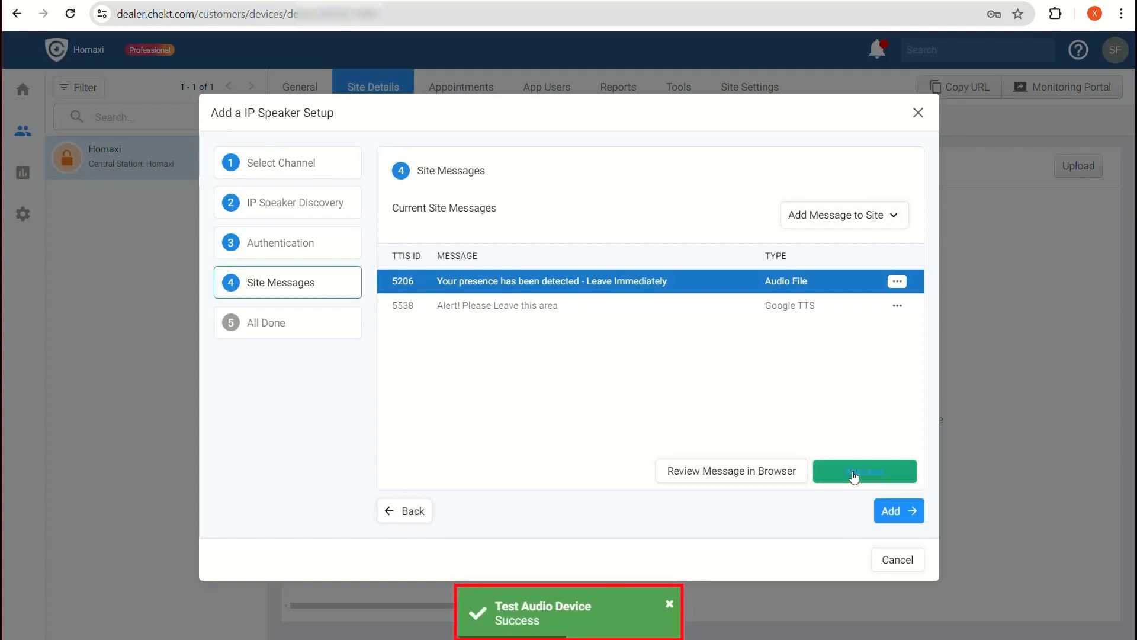
{"action": "left_click", "coordinate": [897, 507]}
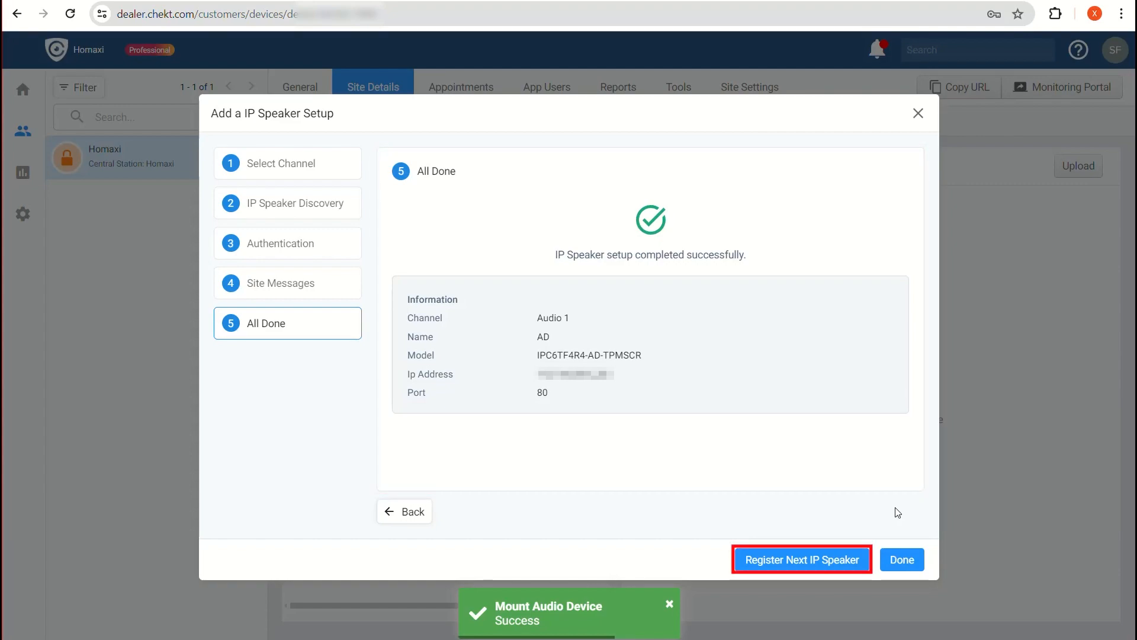
{"action": "left_click", "coordinate": [909, 561]}
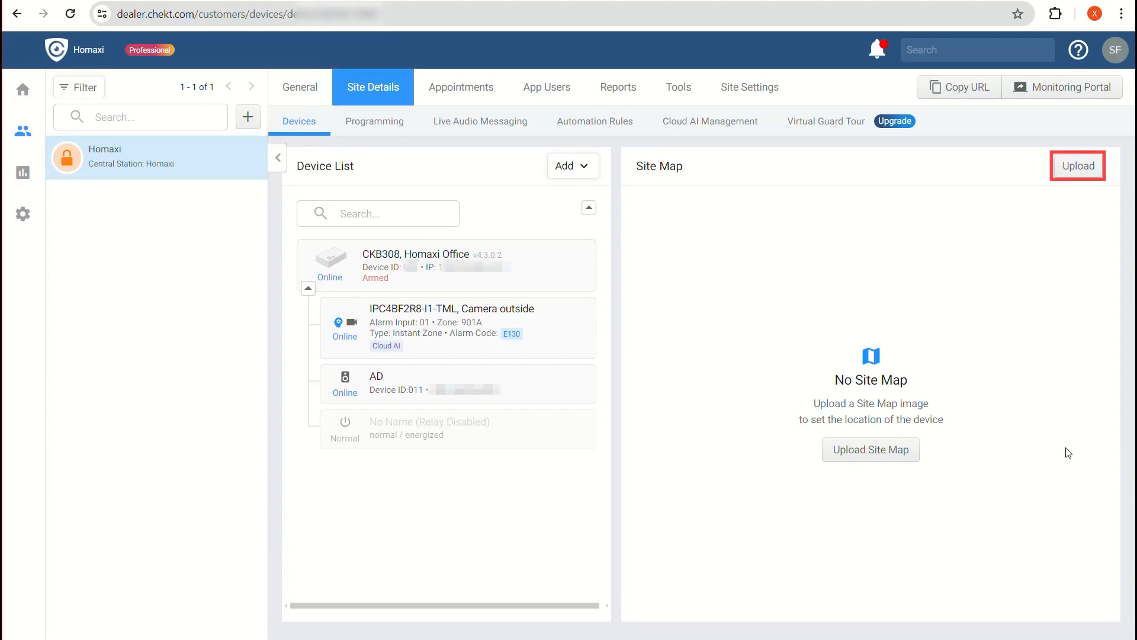
Upload map.png from the Desktop as the site map.
{"action": "left_click", "coordinate": [892, 452]}
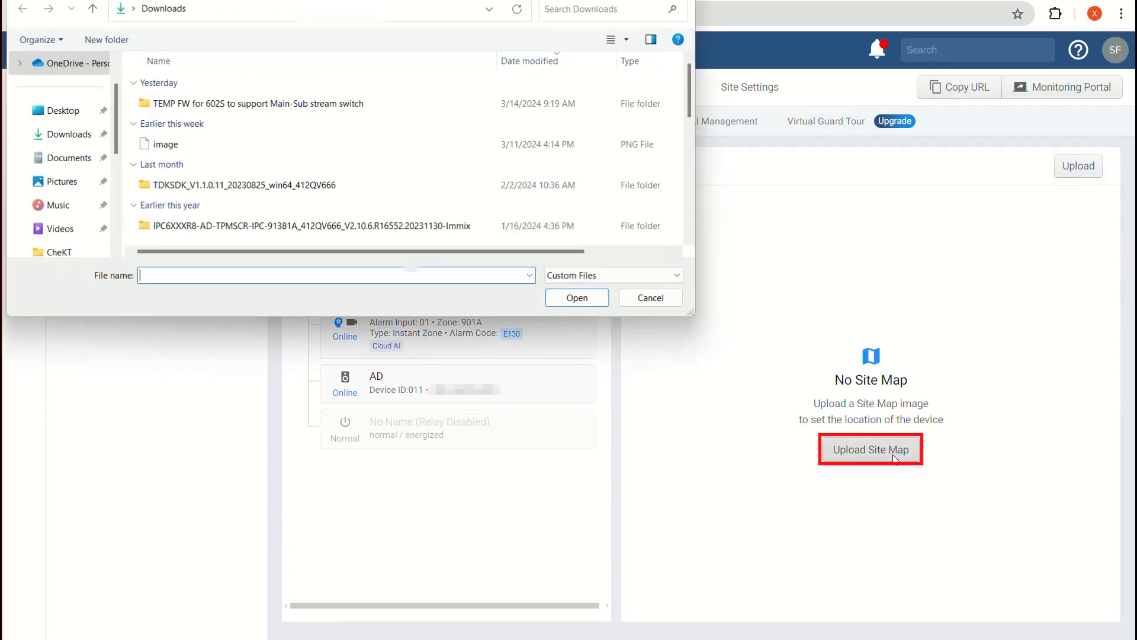
{"action": "left_click", "coordinate": [73, 118]}
{"action": "left_click", "coordinate": [185, 133]}
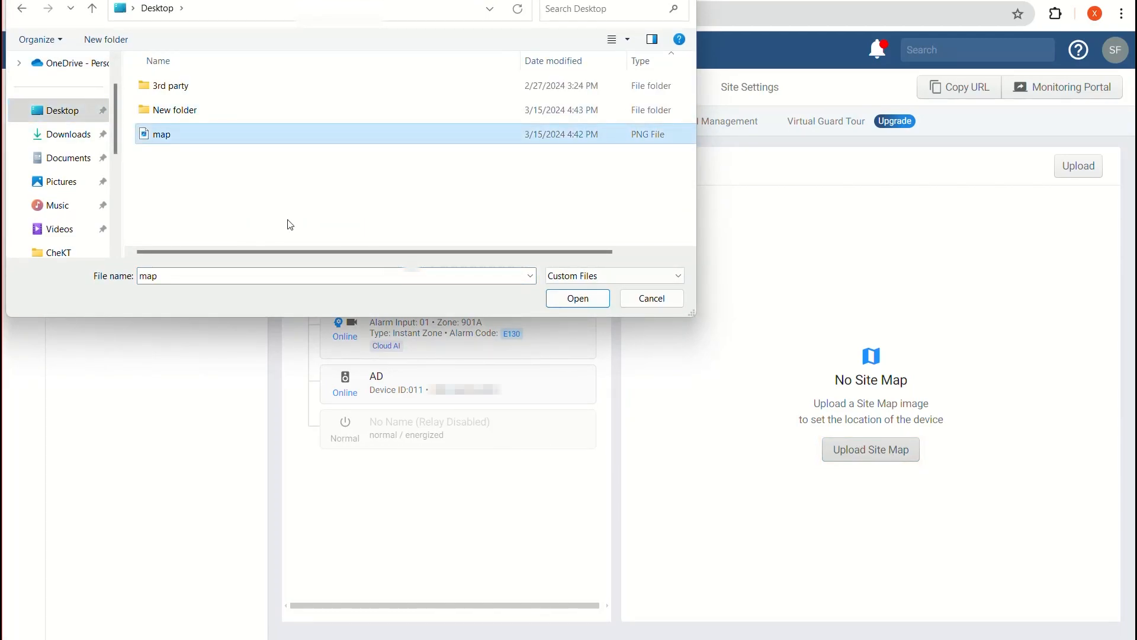
{"action": "left_click", "coordinate": [557, 299]}
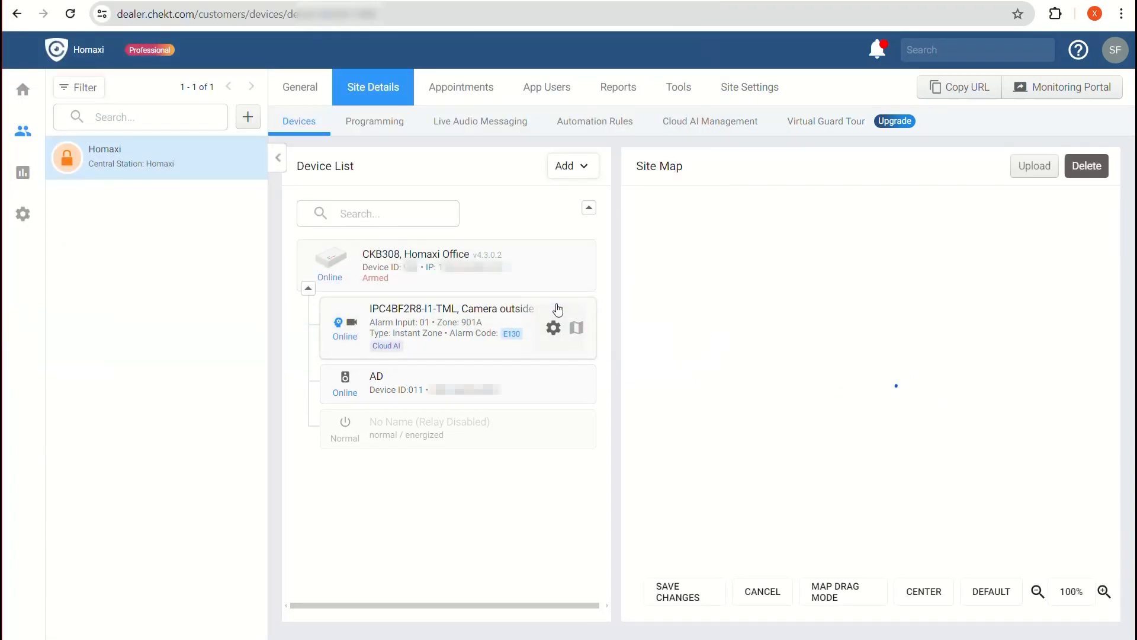
Place Camera outside at the building edge, aim its view cone at the parking lot, and save.
{"action": "left_click", "coordinate": [70, 13]}
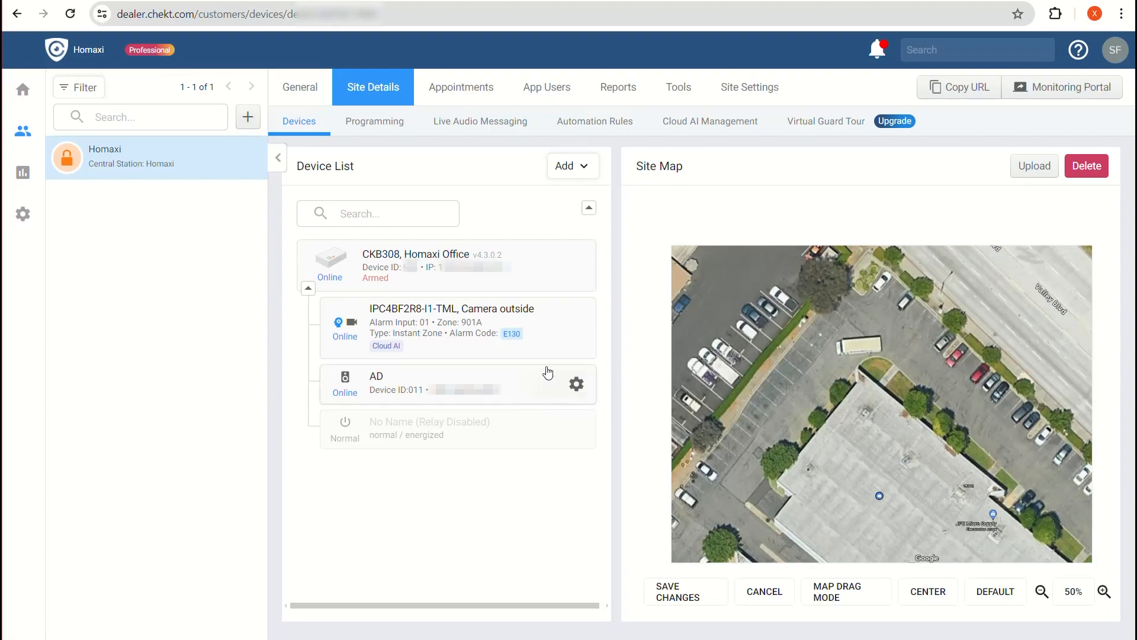
{"action": "left_click", "coordinate": [574, 329]}
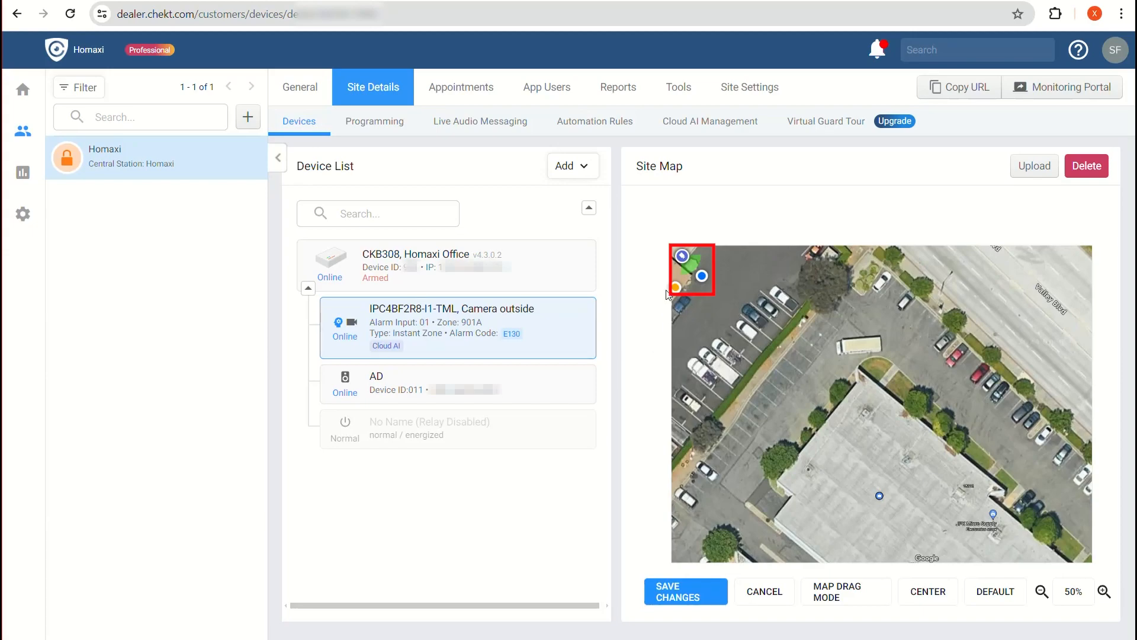
{"action": "mouse_move", "coordinate": [681, 260]}
{"action": "left_mouse_down"}
{"action": "mouse_move", "coordinate": [818, 370]}
{"action": "mouse_move", "coordinate": [884, 397]}
{"action": "mouse_move", "coordinate": [849, 413]}
{"action": "mouse_move", "coordinate": [907, 413]}
{"action": "mouse_move", "coordinate": [918, 384]}
{"action": "mouse_move", "coordinate": [901, 339]}
{"action": "mouse_move", "coordinate": [914, 327]}
{"action": "left_mouse_up"}
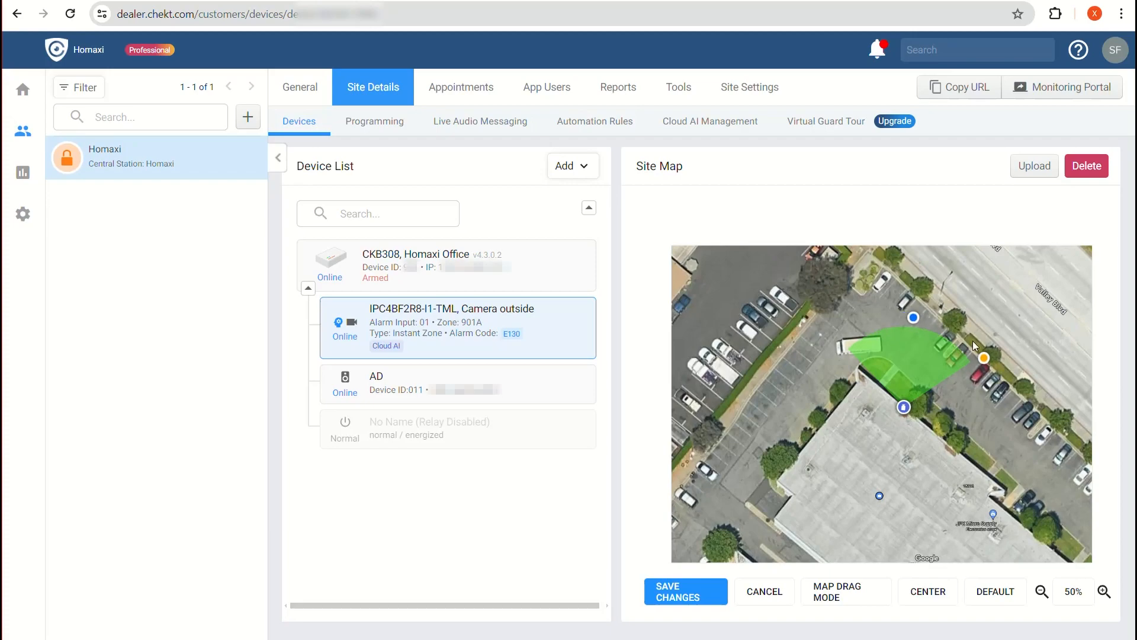
{"action": "left_click_drag", "start_coordinate": [978, 354], "coordinate": [973, 345]}
{"action": "left_click_drag", "start_coordinate": [907, 408], "coordinate": [920, 414]}
{"action": "left_click_drag", "start_coordinate": [926, 326], "coordinate": [900, 311]}
{"action": "left_click_drag", "start_coordinate": [918, 414], "coordinate": [916, 411]}
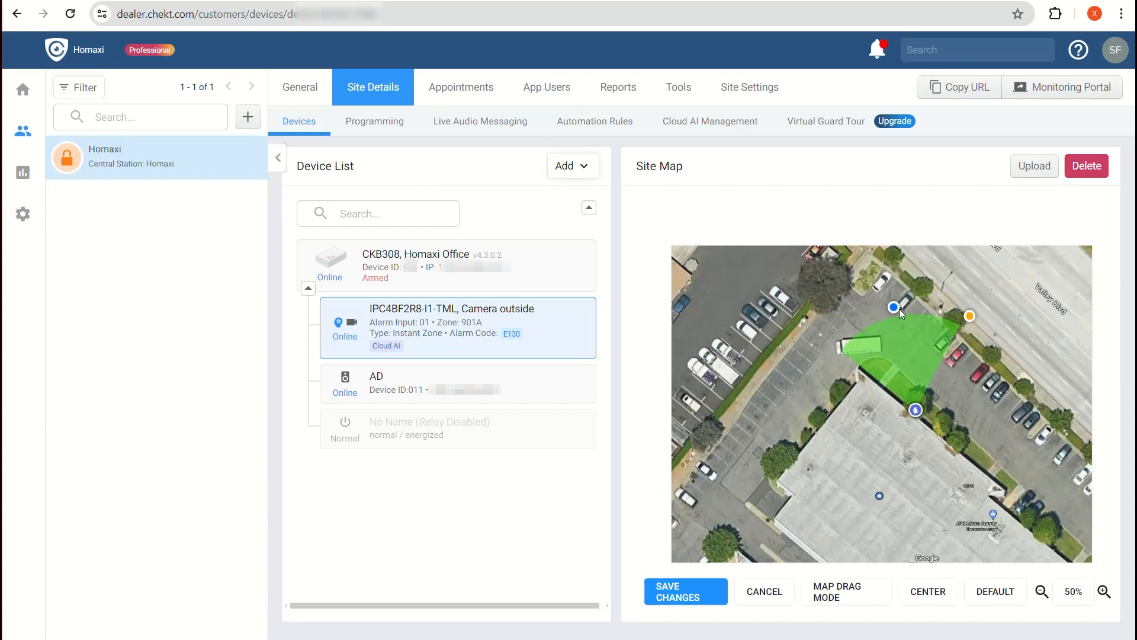
{"action": "left_click", "coordinate": [696, 592]}
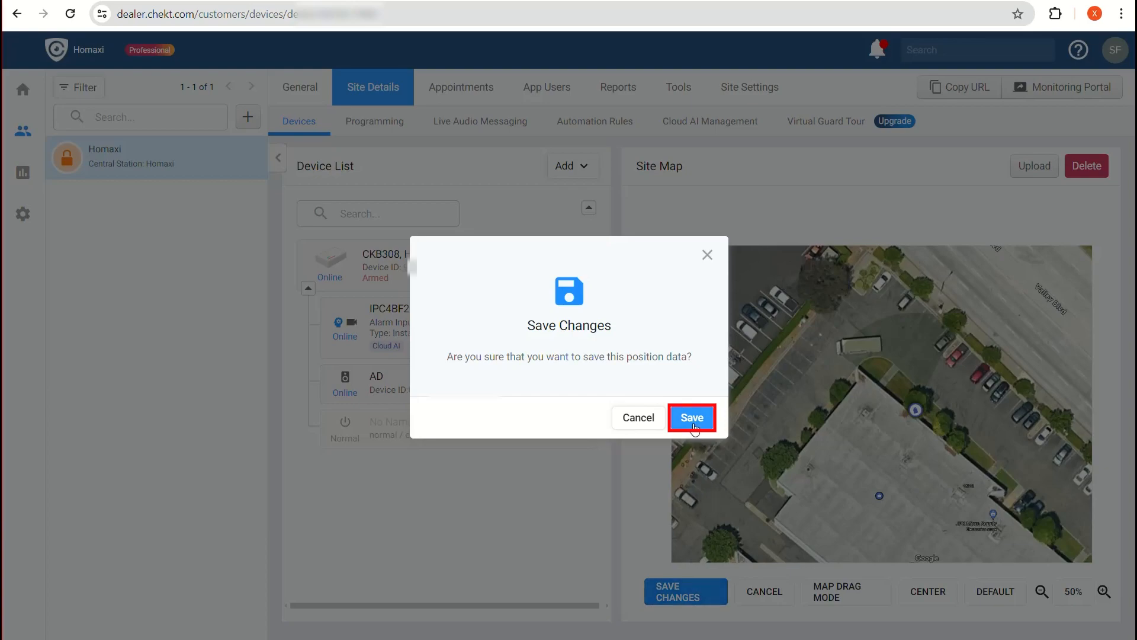
{"action": "left_click", "coordinate": [693, 420]}
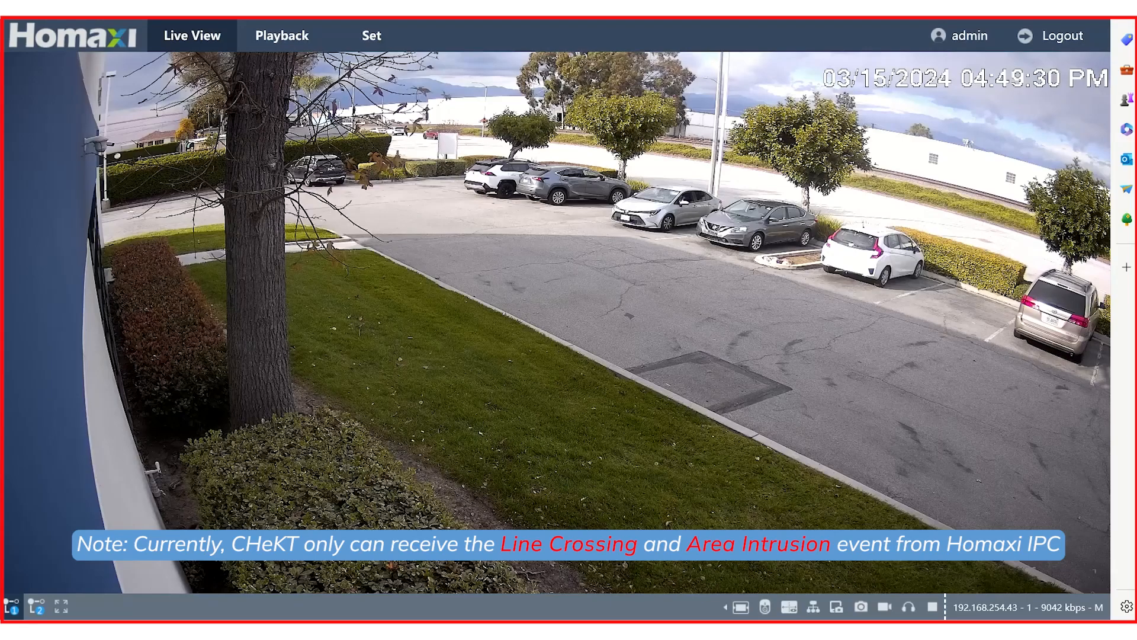
Enable Area Intrusion under Event > Smart Event with the human shape filter.
{"action": "left_click", "coordinate": [359, 42]}
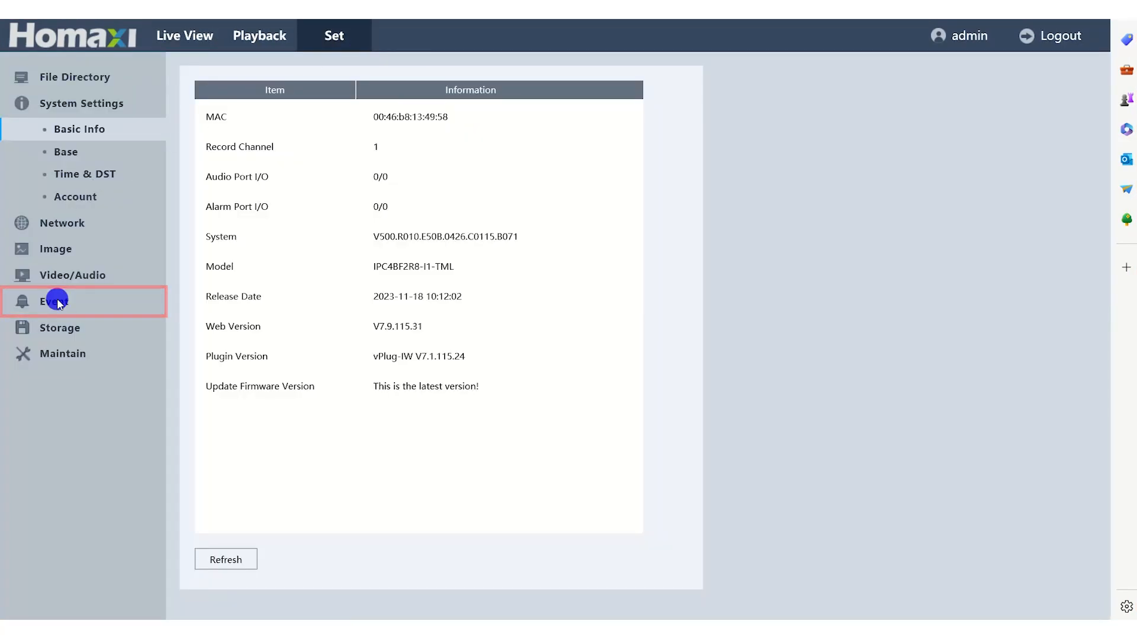
{"action": "left_click", "coordinate": [57, 299]}
{"action": "left_click", "coordinate": [88, 261]}
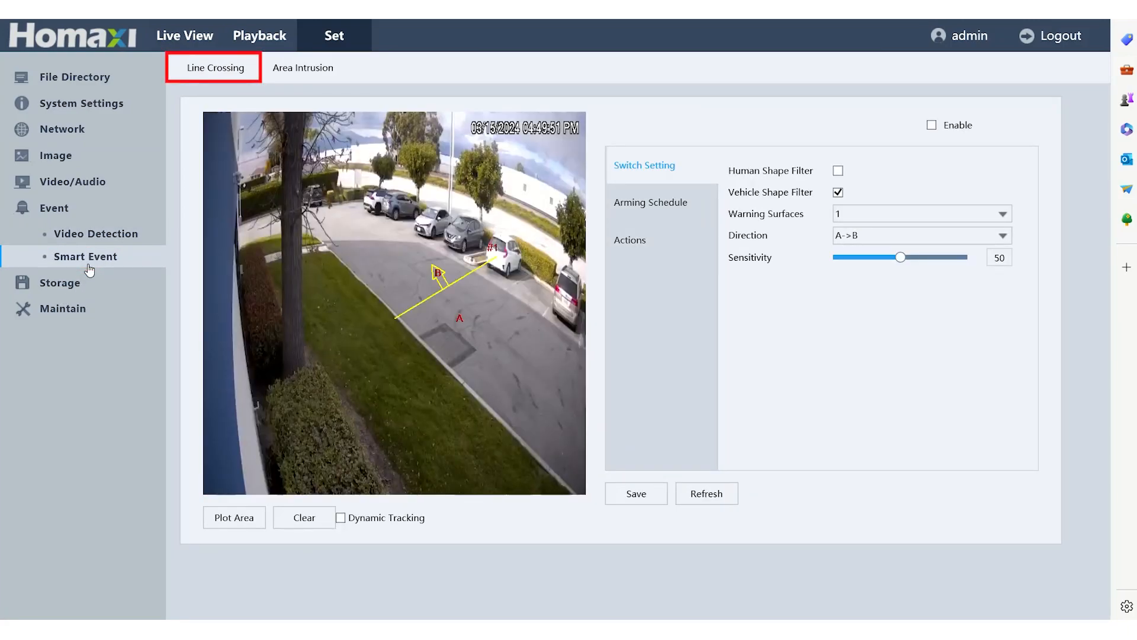
{"action": "left_click", "coordinate": [317, 70]}
{"action": "left_click", "coordinate": [839, 171]}
{"action": "left_click", "coordinate": [838, 193]}
Plot the intrusion polygon over the driveway and save the settings.
{"action": "left_click", "coordinate": [241, 518]}
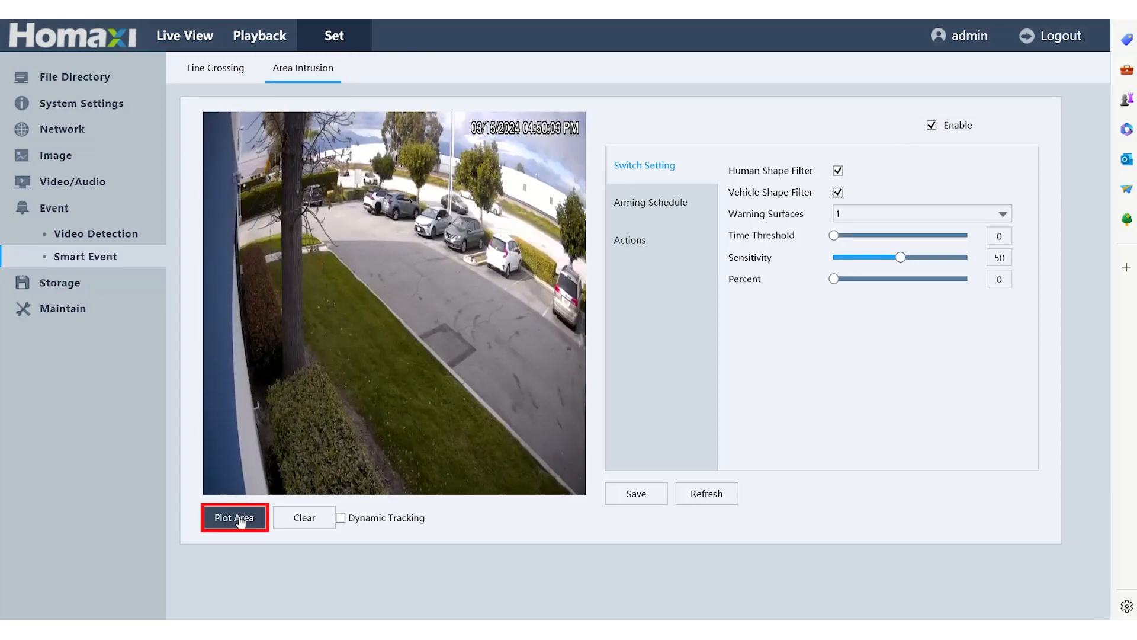
{"action": "left_click_drag", "start_coordinate": [375, 204], "coordinate": [334, 245]}
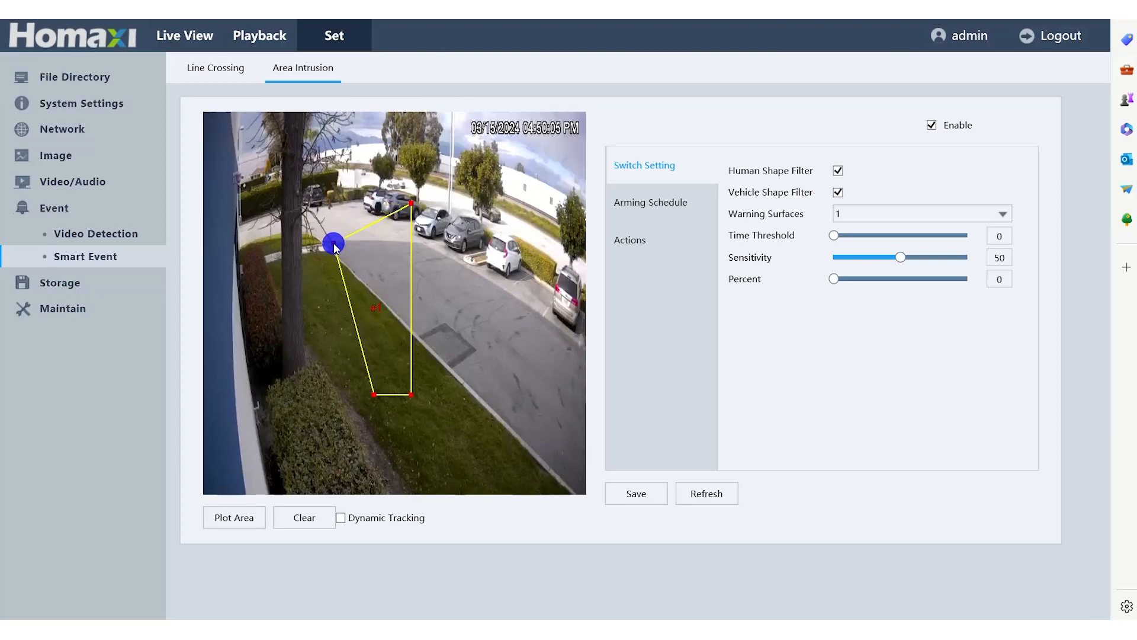
{"action": "left_click_drag", "start_coordinate": [411, 204], "coordinate": [365, 213]}
{"action": "left_click_drag", "start_coordinate": [411, 394], "coordinate": [579, 345]}
{"action": "left_click_drag", "start_coordinate": [373, 393], "coordinate": [545, 459]}
{"action": "left_click", "coordinate": [615, 498]}
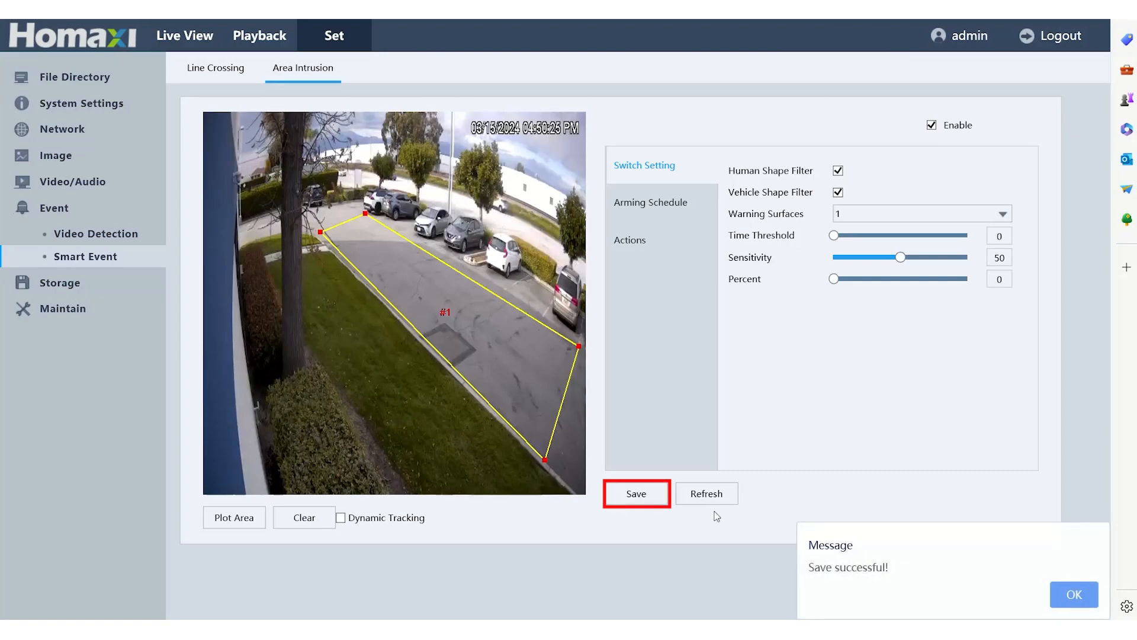
{"action": "left_click", "coordinate": [1074, 596]}
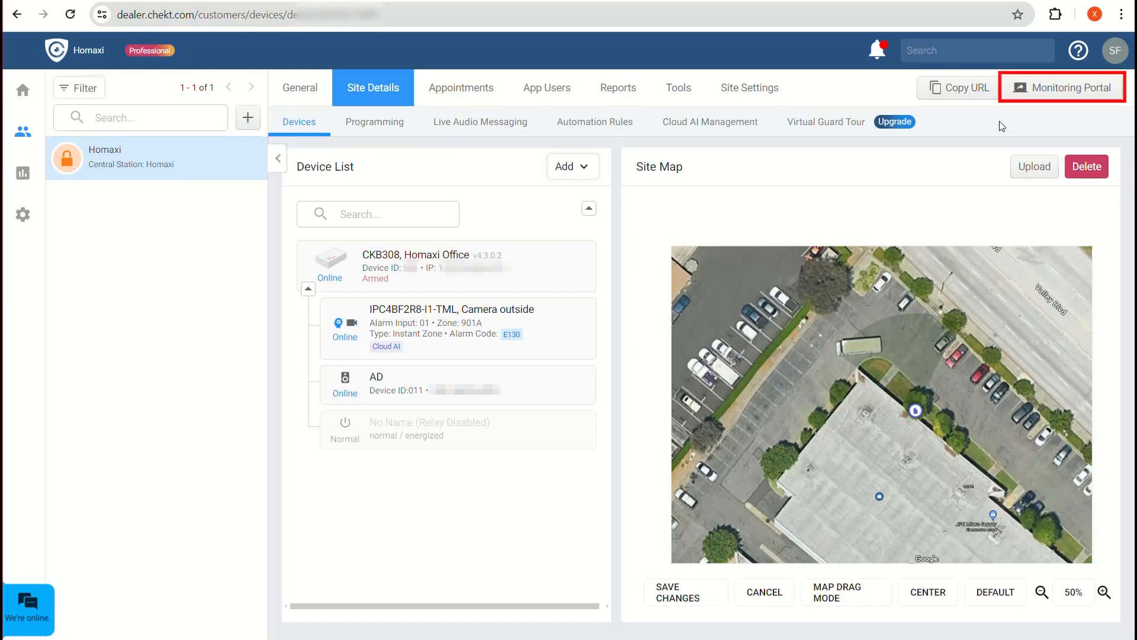
Launch the Monitoring Portal for the Homaxi site from its site page.
{"action": "left_click", "coordinate": [1019, 89]}
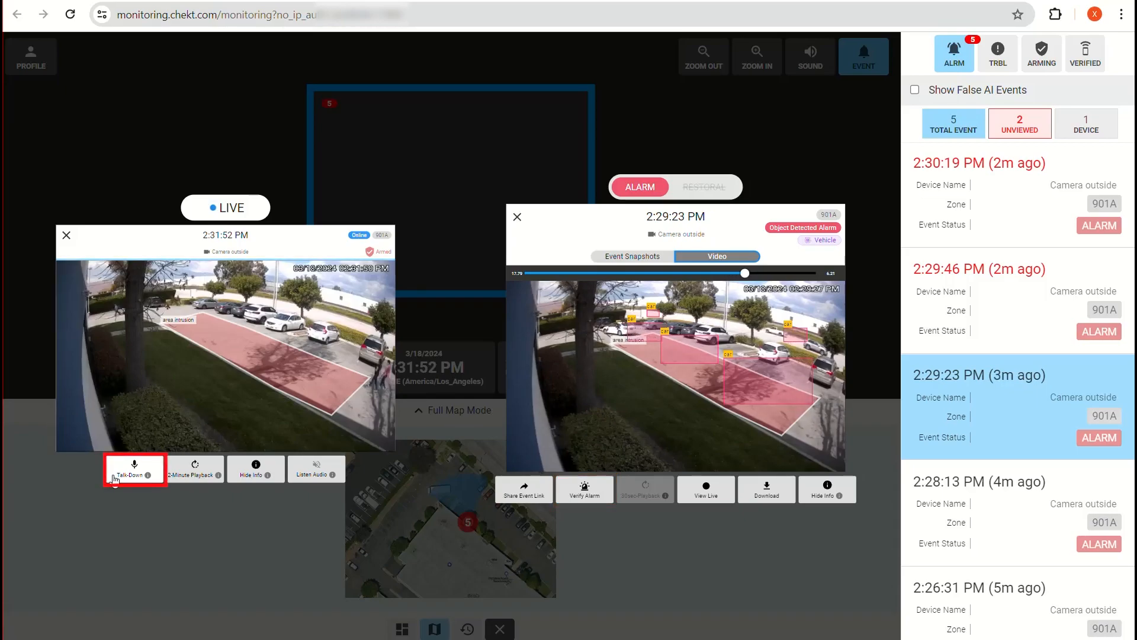
Send the 'Your presence has been detected - Leave Immediately' talk-down message from Camera outside's live view.
{"action": "left_click", "coordinate": [115, 477]}
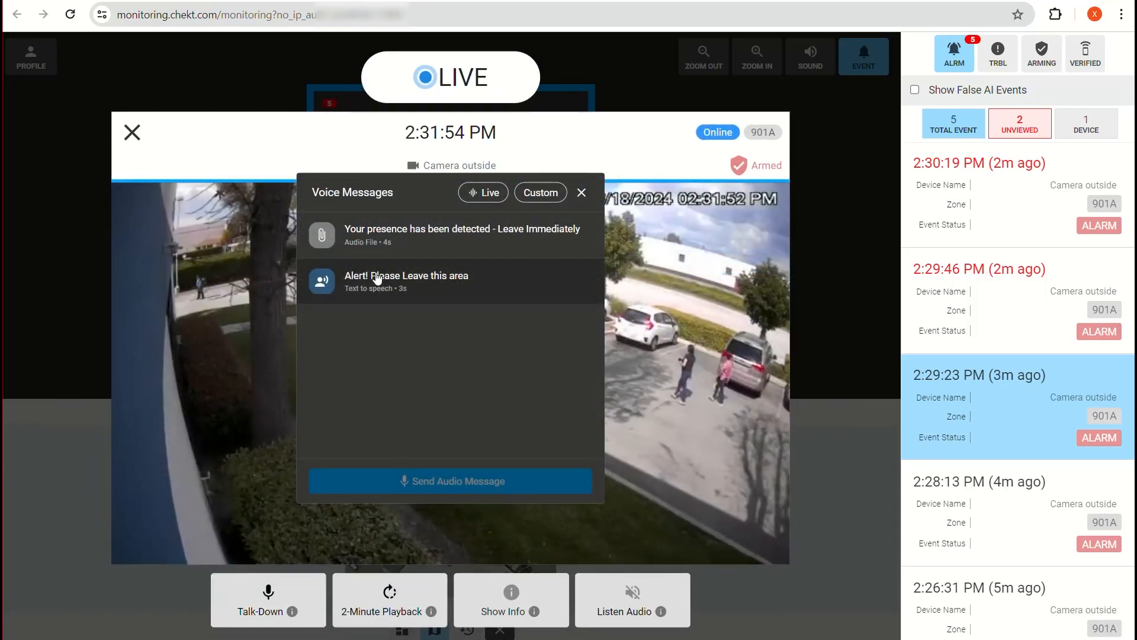
{"action": "left_click", "coordinate": [401, 230]}
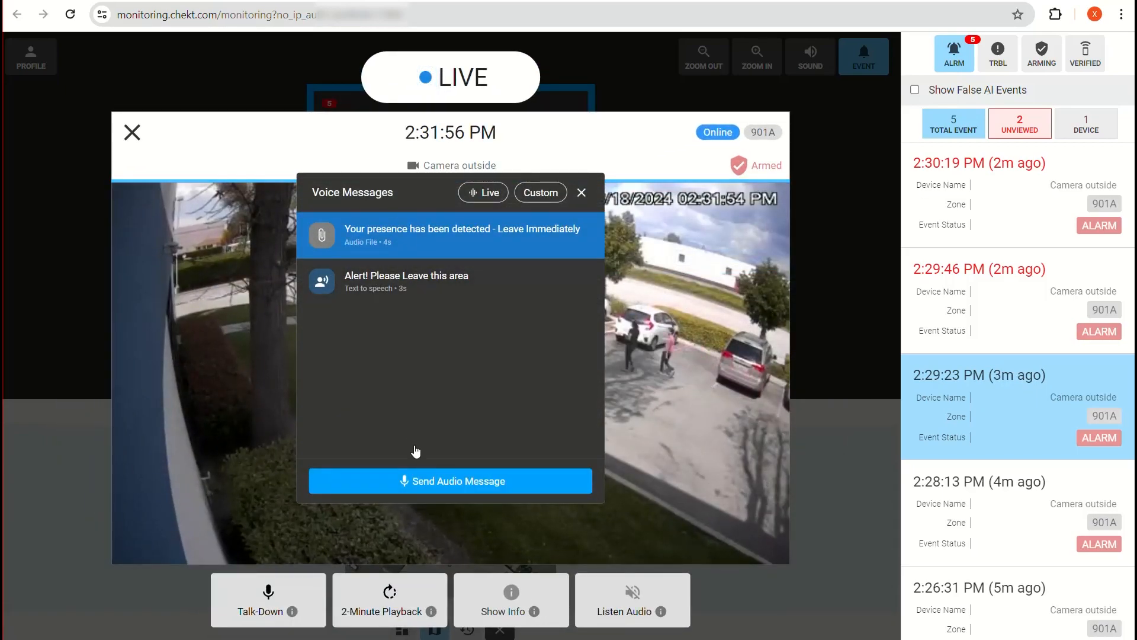
{"action": "left_click", "coordinate": [431, 488]}
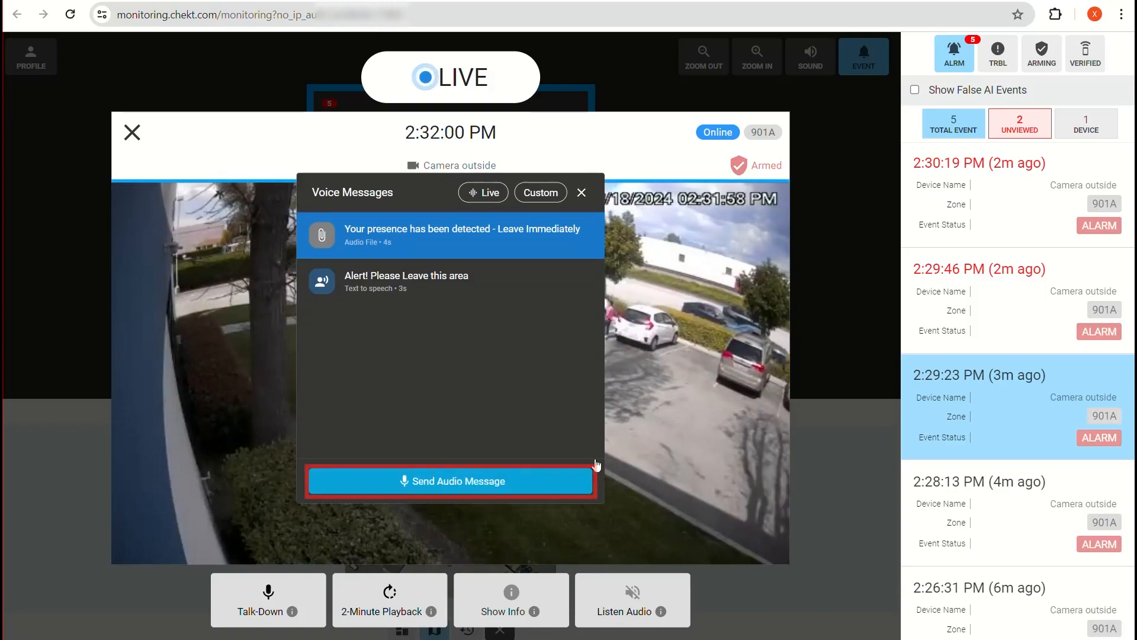